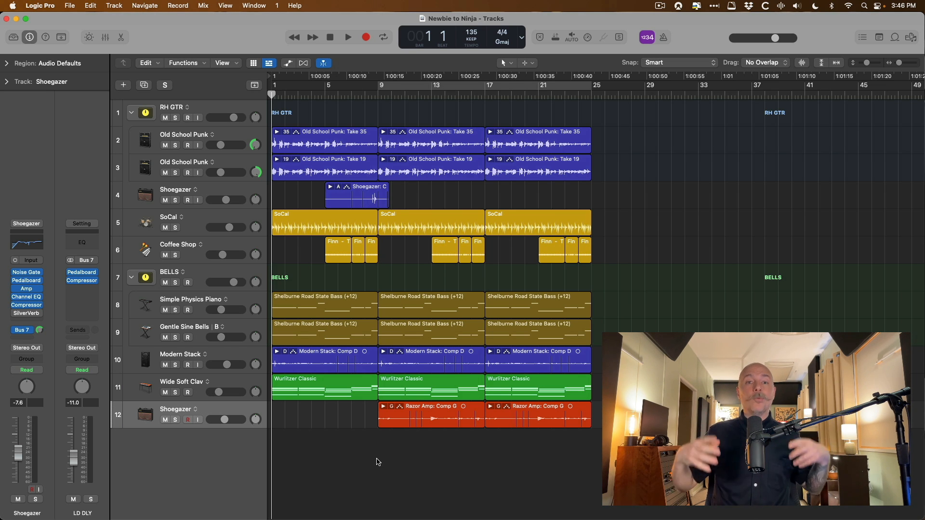
Step: Play the song from the start through bar 16 and select the Shoegazer lead guitar on track 12 to examine its Bus 7 send
key(space)
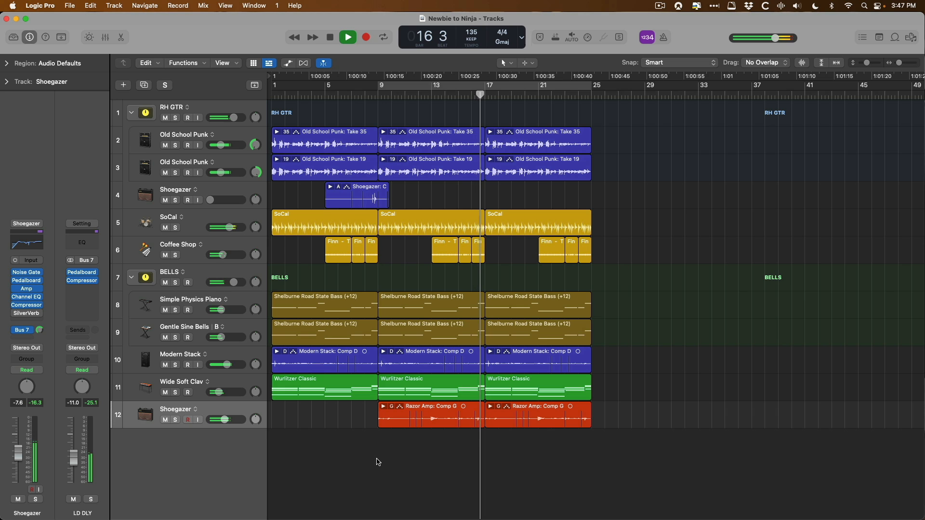
key(space)
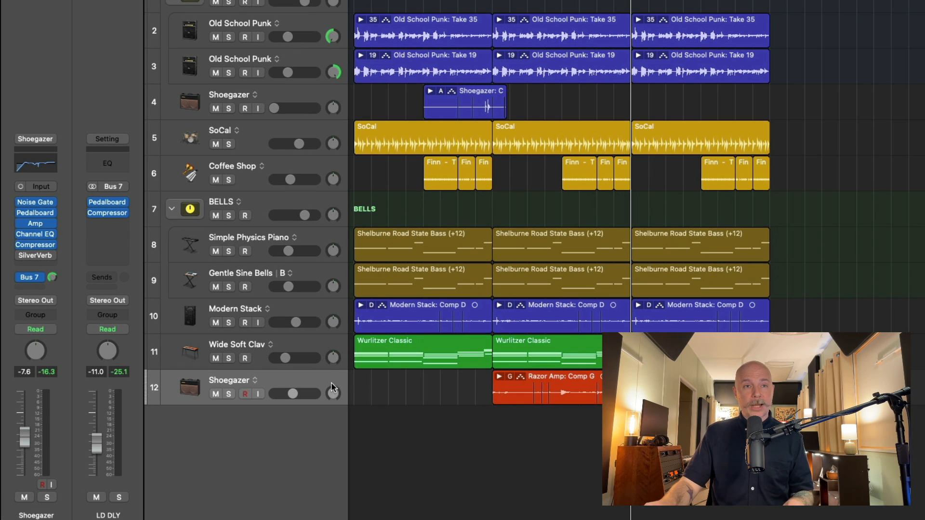
click(330, 376)
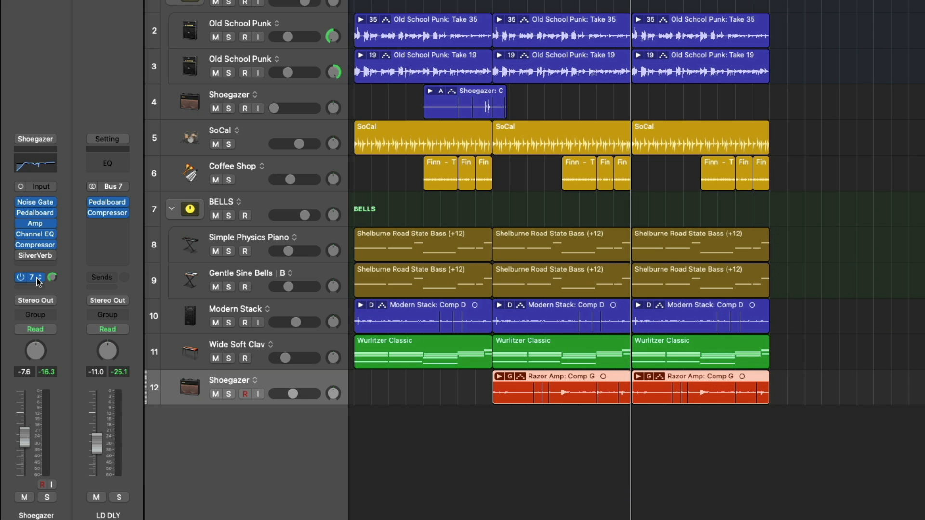
mouse_move(23, 282)
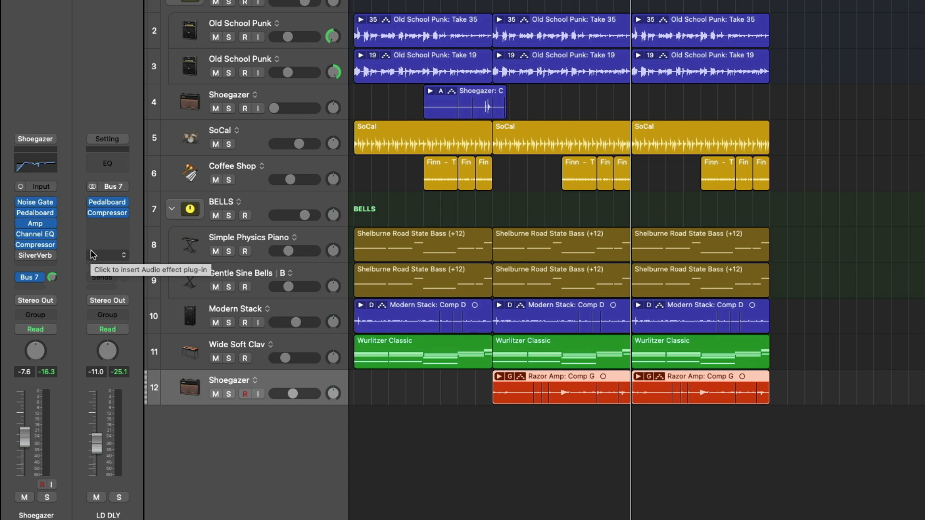
Step: Examine the GTR LD ST DLY pedal chain and the Compressor settings on the LD DLY aux channel
click(108, 205)
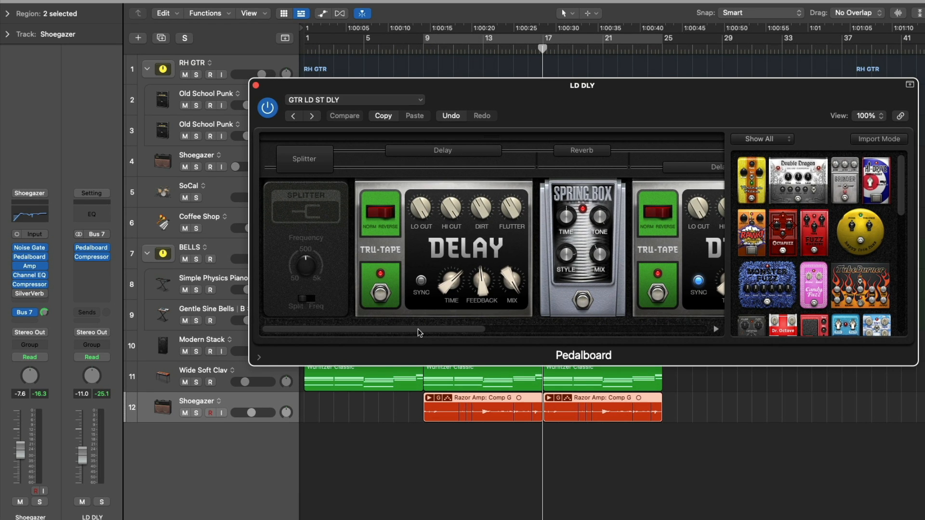
drag(418, 332, 425, 332)
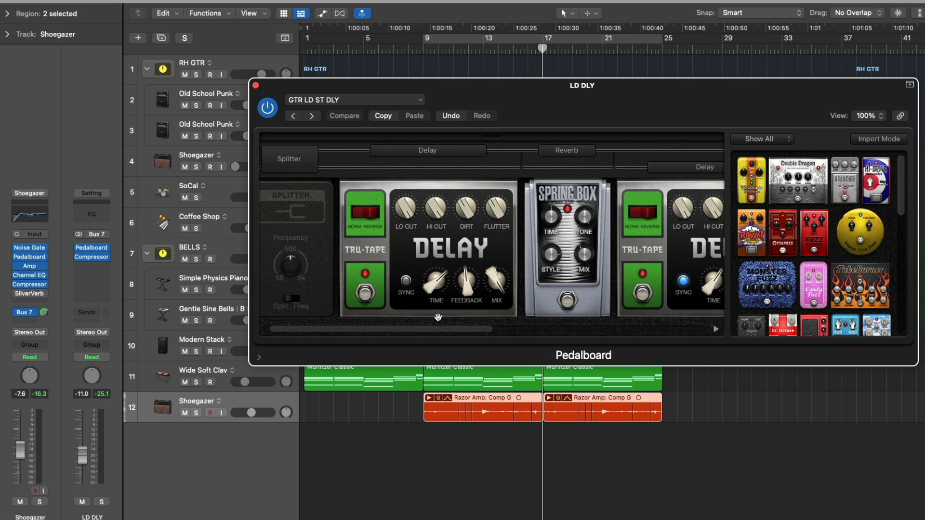
drag(436, 324, 621, 330)
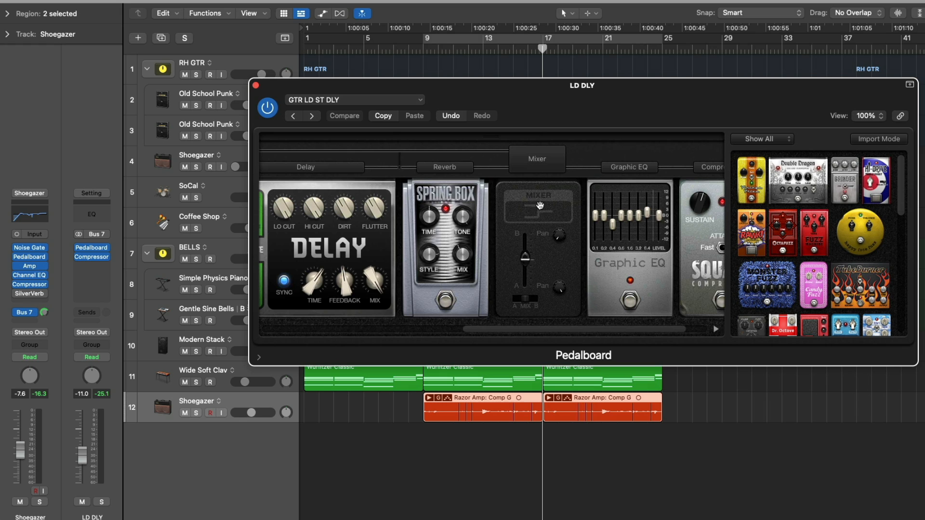
drag(565, 330, 597, 330)
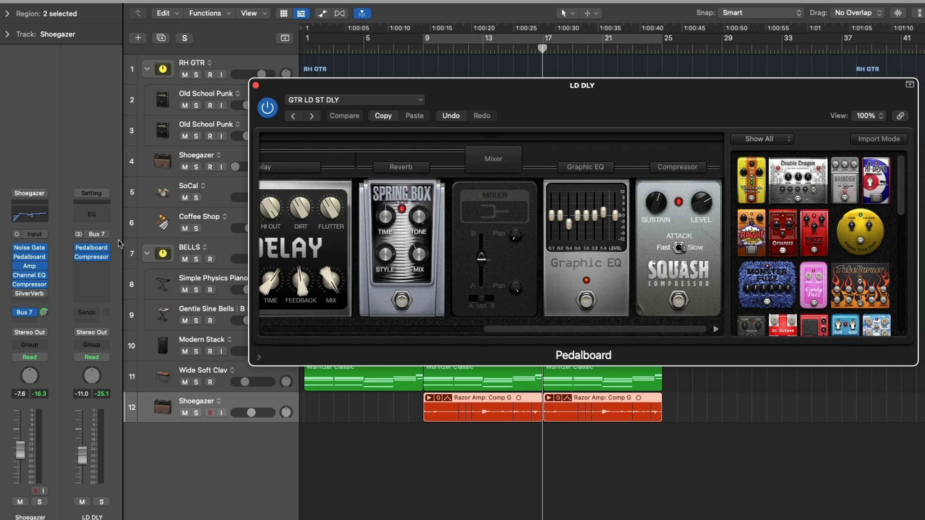
click(98, 259)
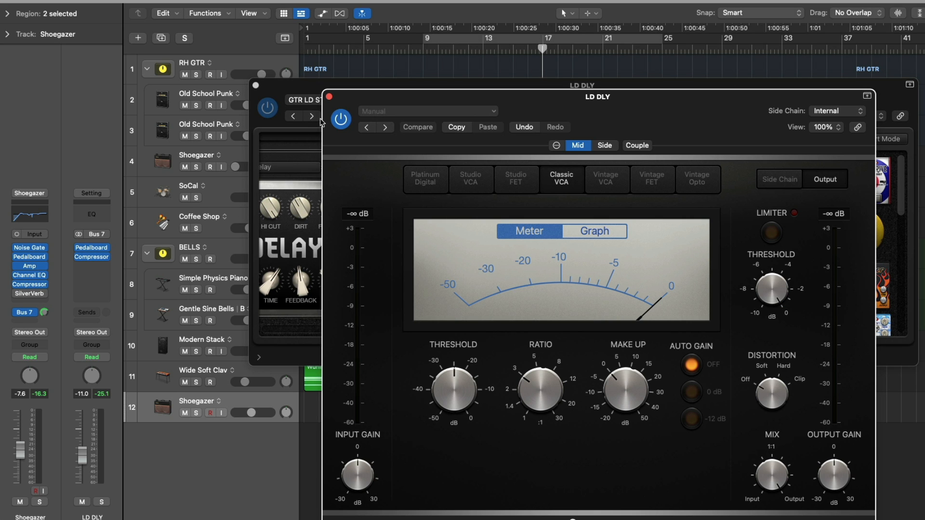
click(329, 97)
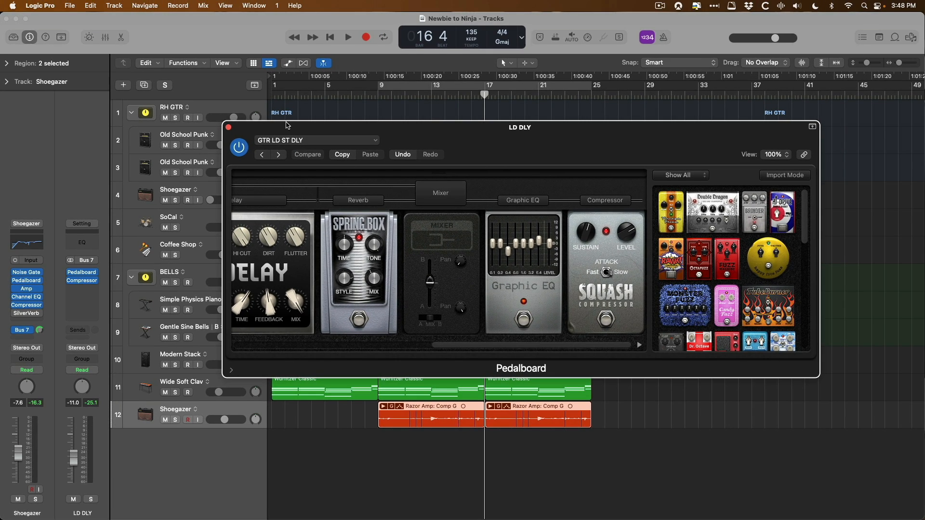
drag(322, 83, 460, 75)
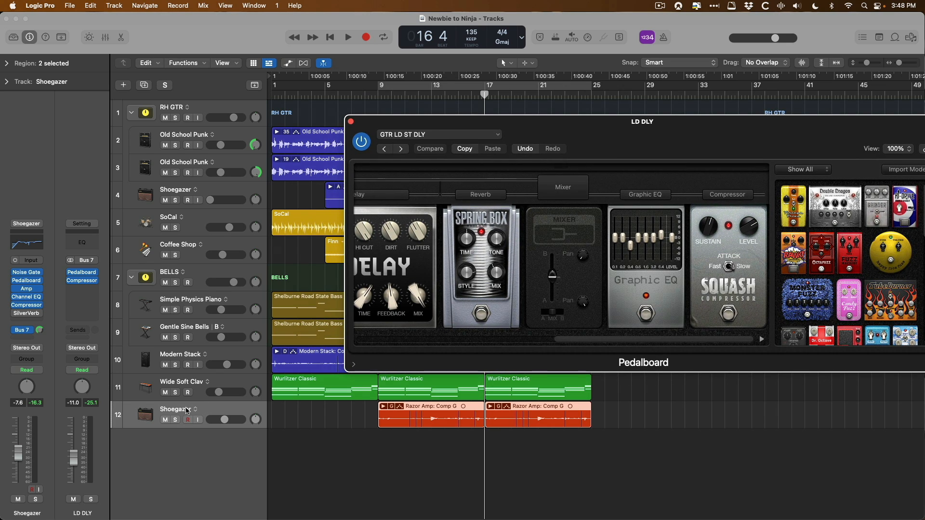
Step: Solo the Shoegazer track 12 and play it from bar 9, toggling the LD DLY mute to compare the sound with and without delay
click(176, 419)
click(379, 98)
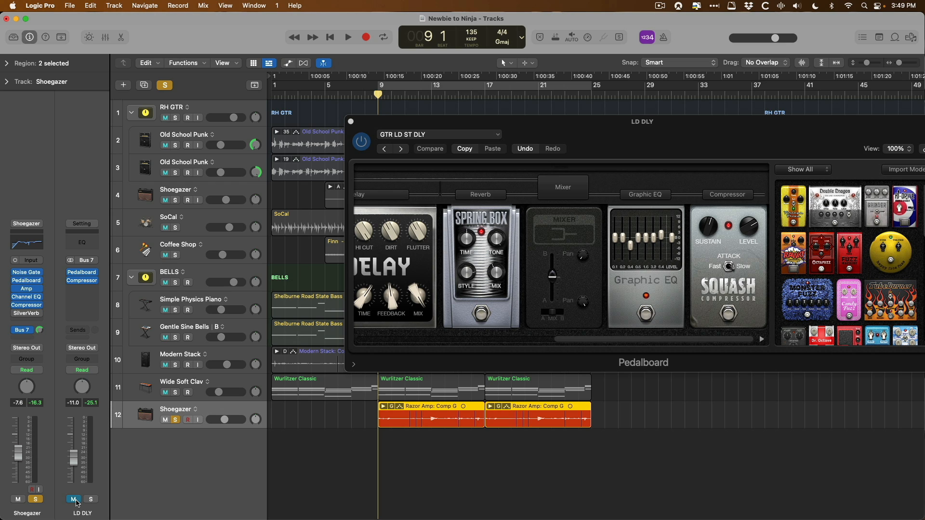
key(space)
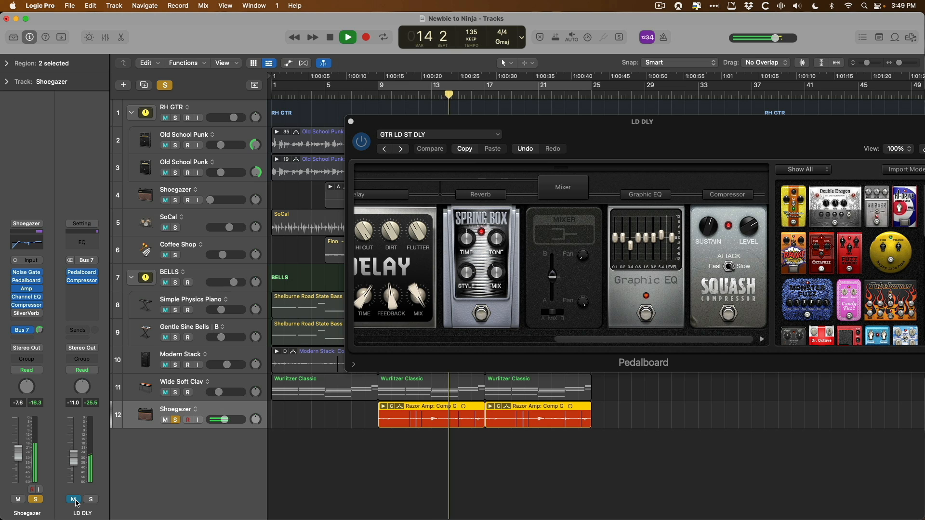
click(73, 499)
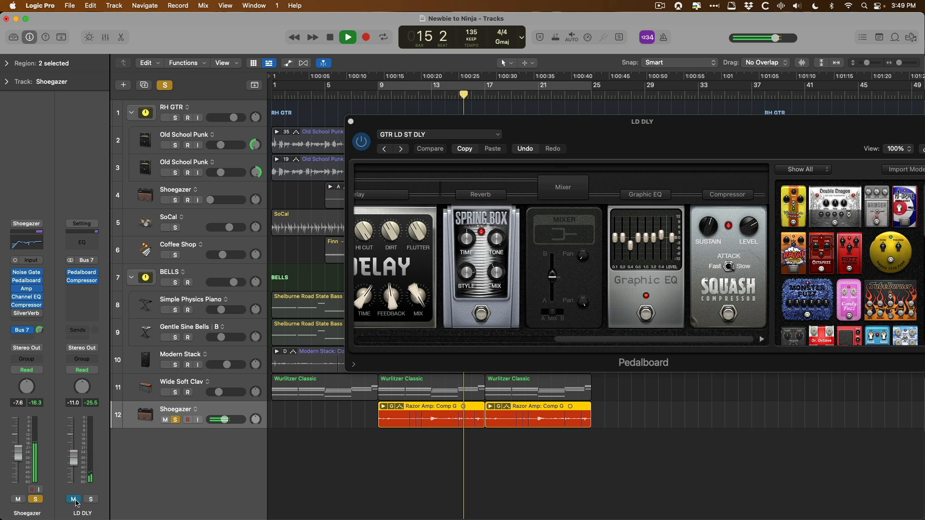
click(77, 500)
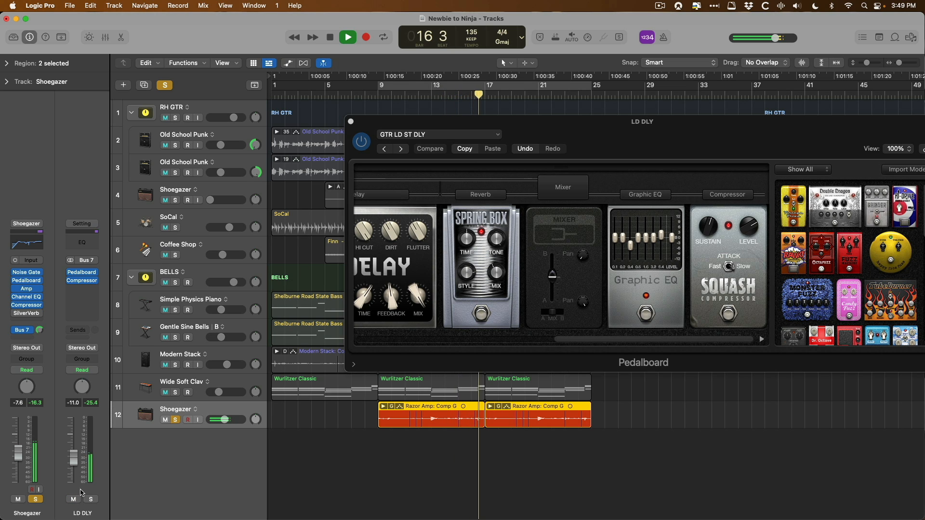
key(space)
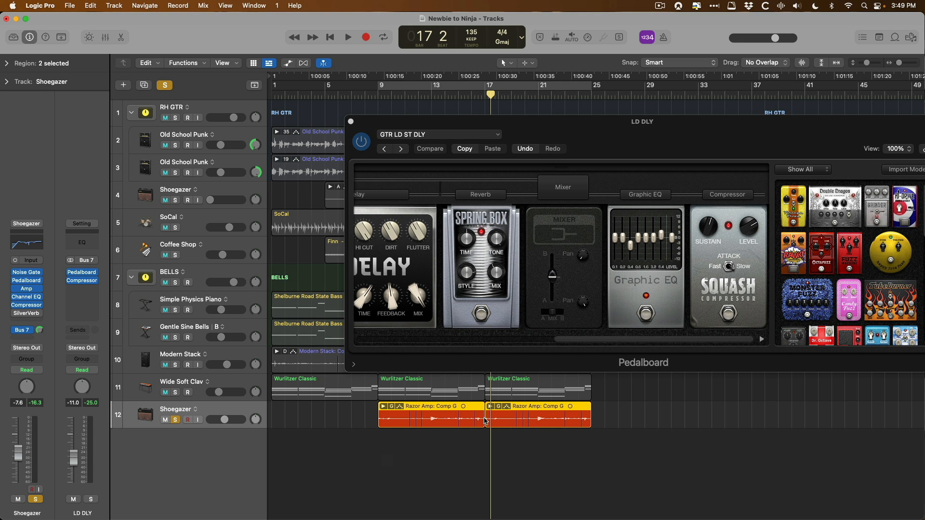
Step: Examine how the Splitter, both Tru-Tape Delay and Spring Box pairs, and the Mixer panning are arranged in the LD DLY pedalboard
drag(585, 341, 403, 352)
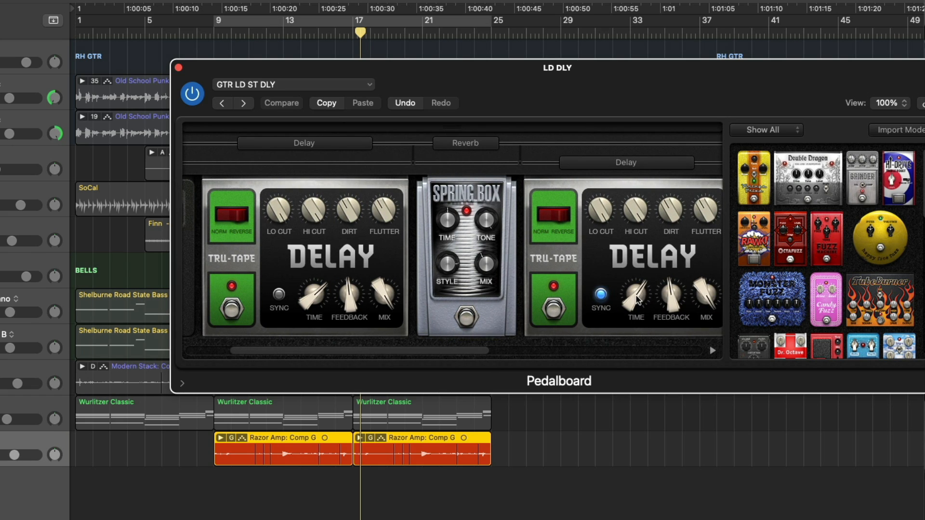
drag(409, 350, 436, 350)
drag(380, 351, 417, 351)
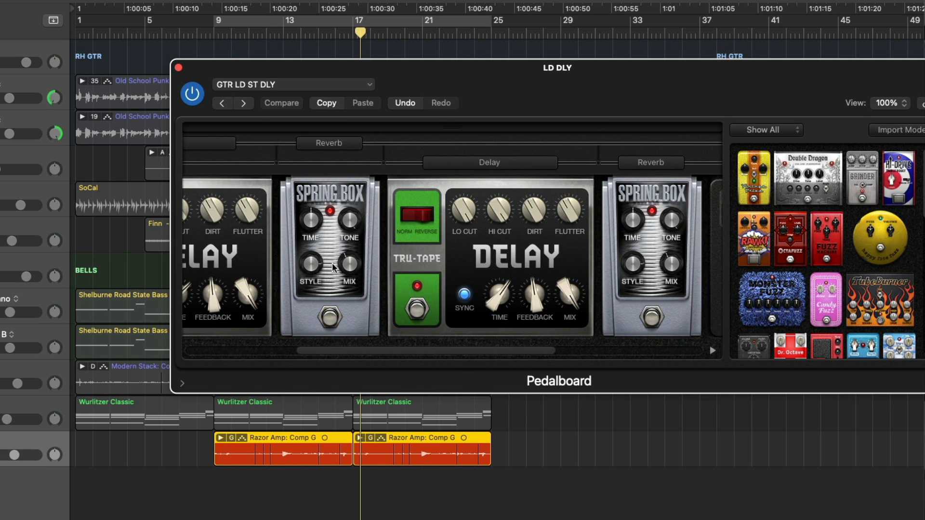
mouse_move(350, 265)
drag(338, 352, 250, 354)
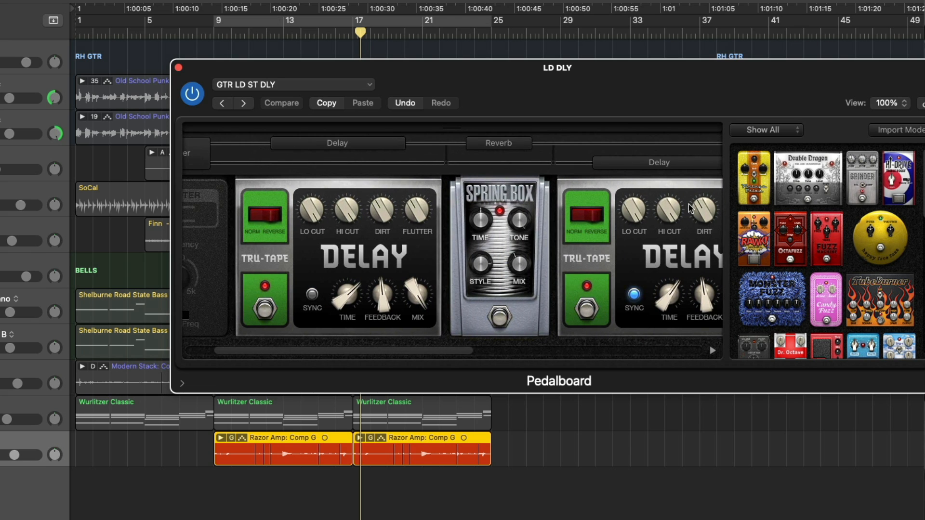
drag(356, 350, 320, 352)
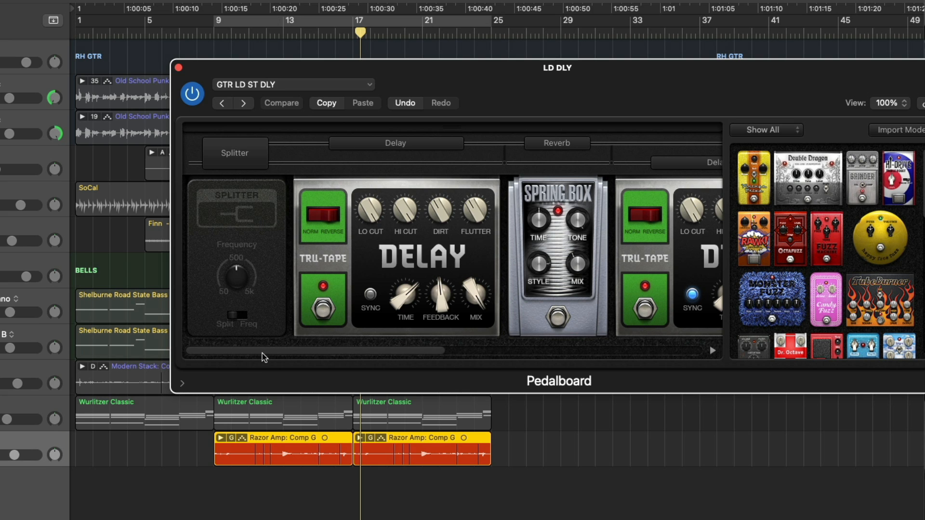
drag(267, 357, 401, 341)
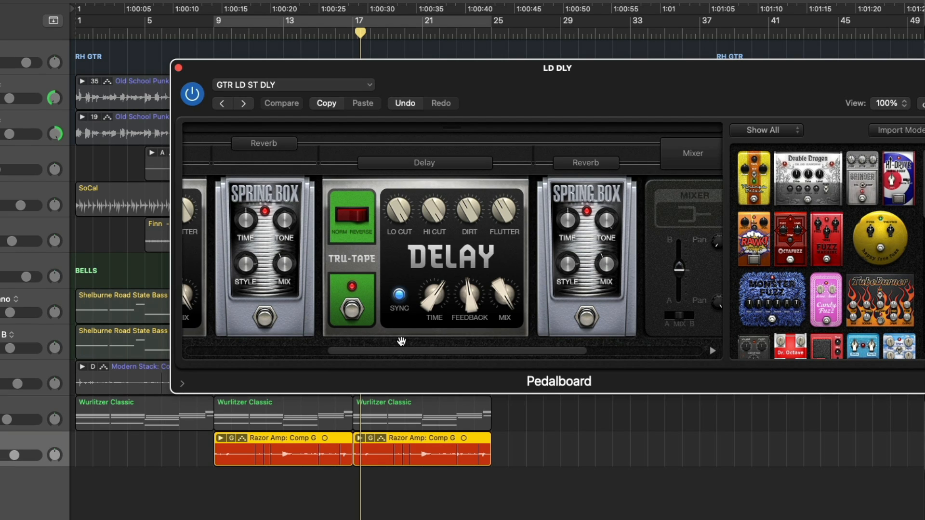
scroll(537, 358, right, 5)
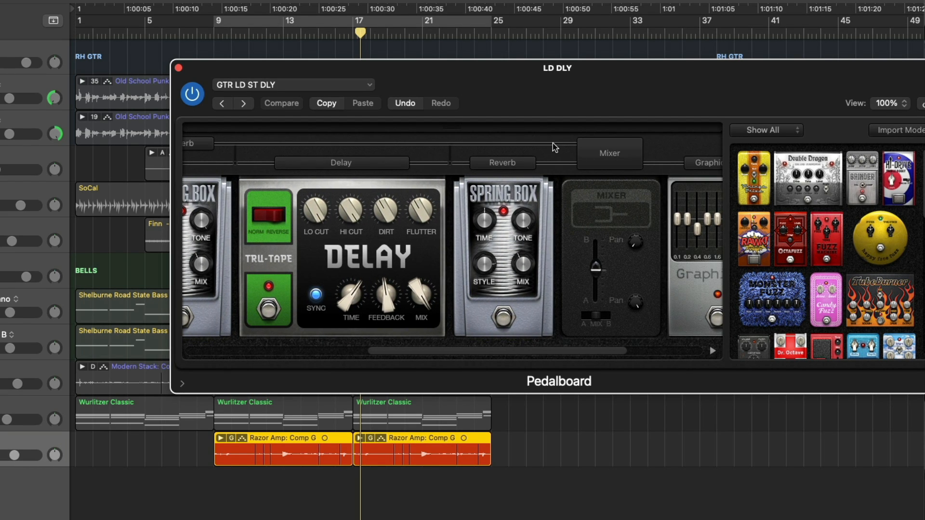
drag(632, 245, 629, 255)
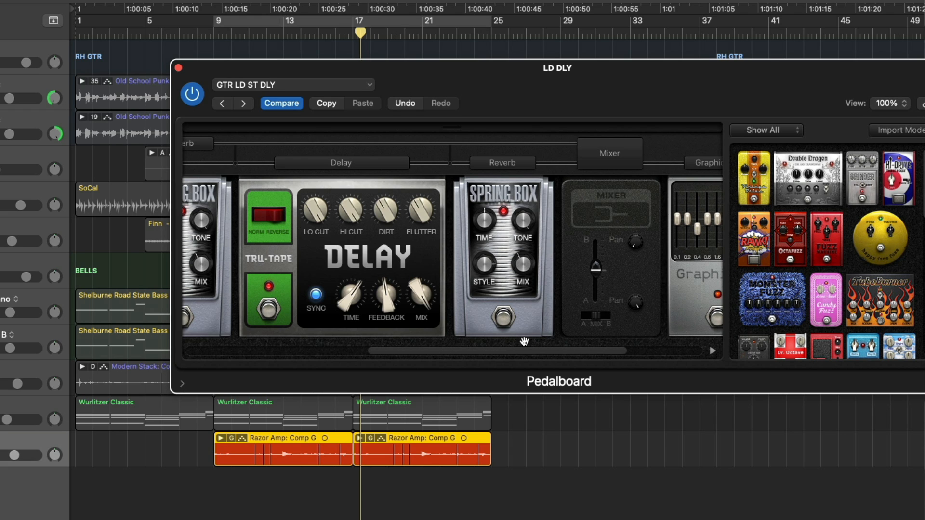
Step: Bypass the existing Pedalboard and Compressor on LD DLY and insert a new Pedalboard in the next free effect slot
click(179, 67)
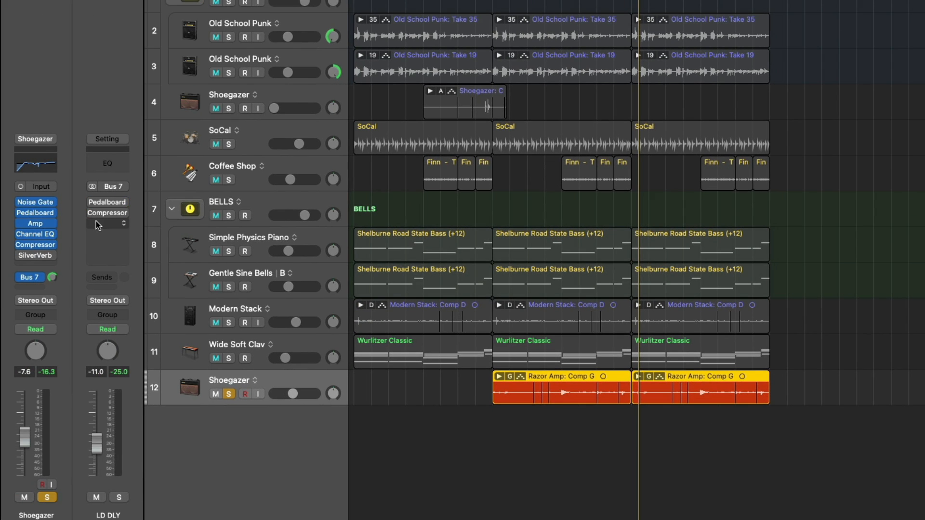
click(97, 224)
mouse_move(121, 329)
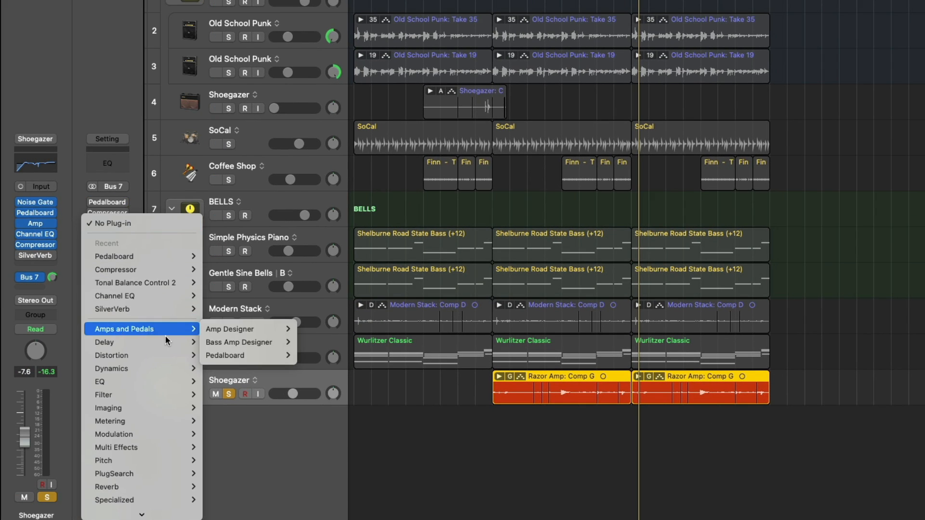
mouse_move(210, 336)
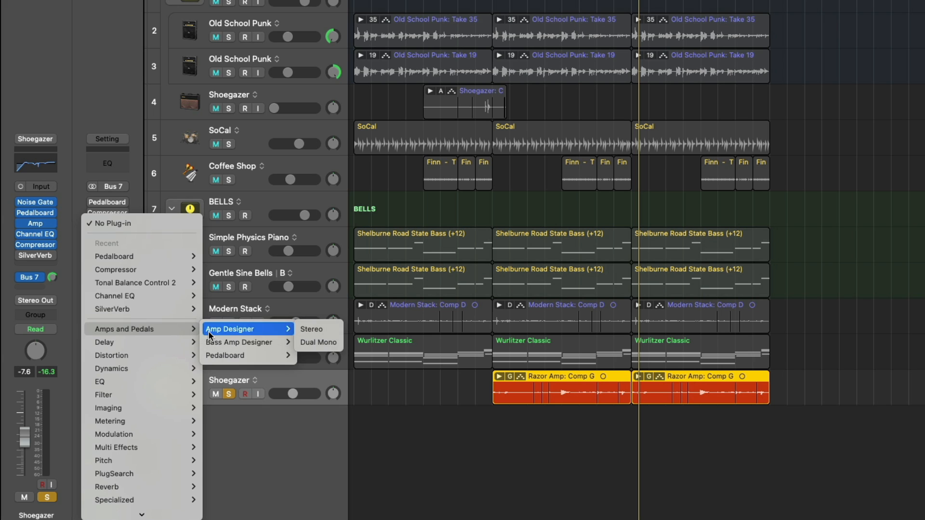
click(215, 356)
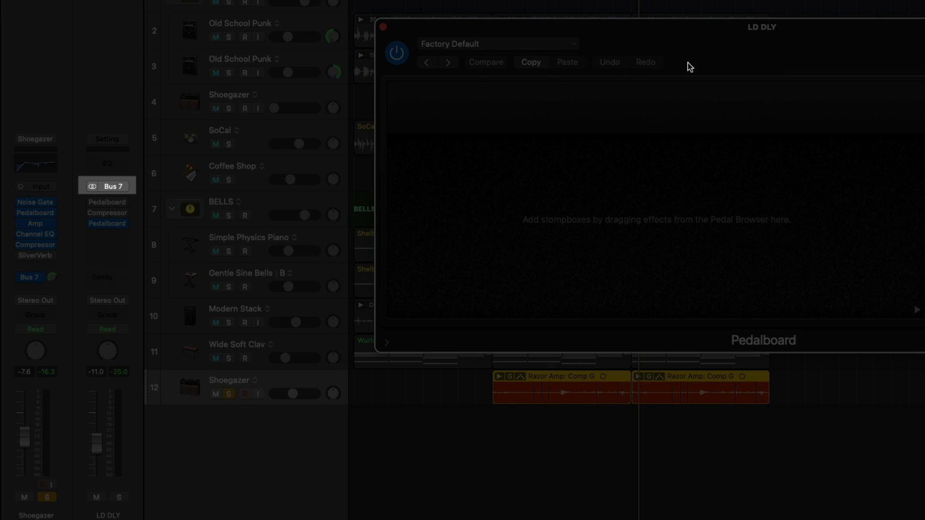
drag(719, 55, 663, 51)
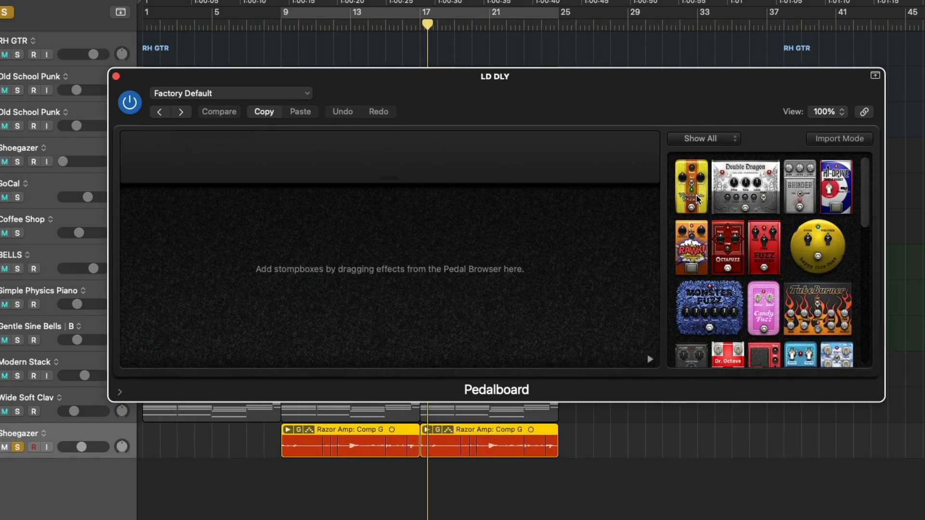
Step: Add a Tru-Tape Delay pedal to the empty pedalboard and place a Splitter in front of it
scroll(908, 142, down, 5)
scroll(666, 207, down, 4)
drag(765, 289, 284, 275)
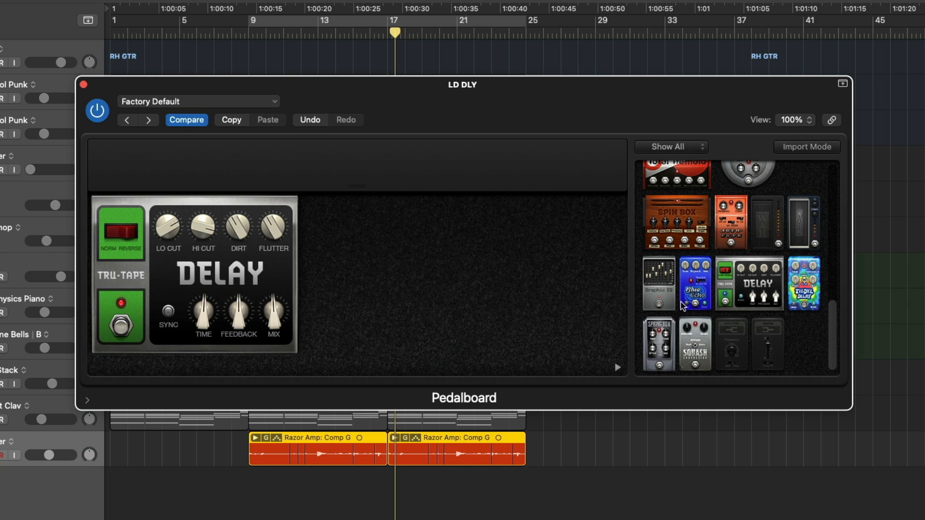
drag(731, 333, 129, 242)
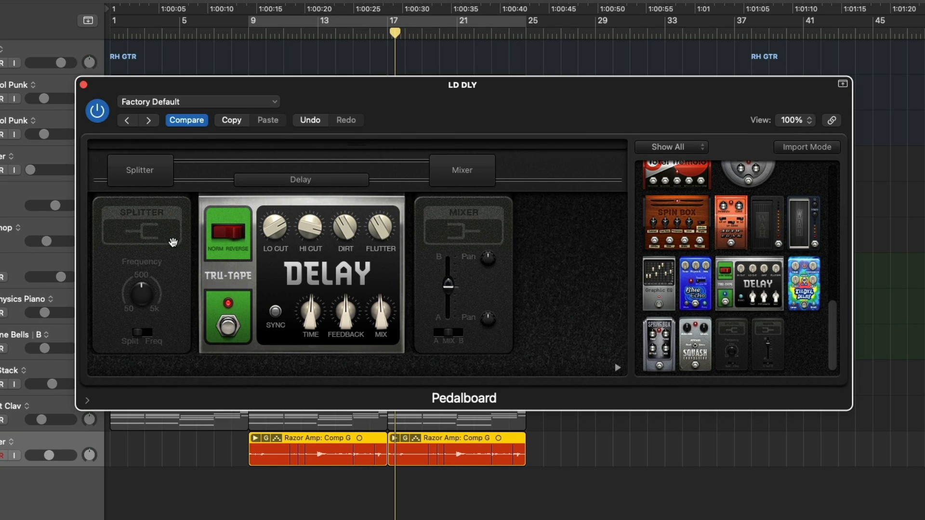
Step: Clear the pedalboard and try to place a Splitter and a Mixer on it without any other pedal
drag(220, 264, 643, 270)
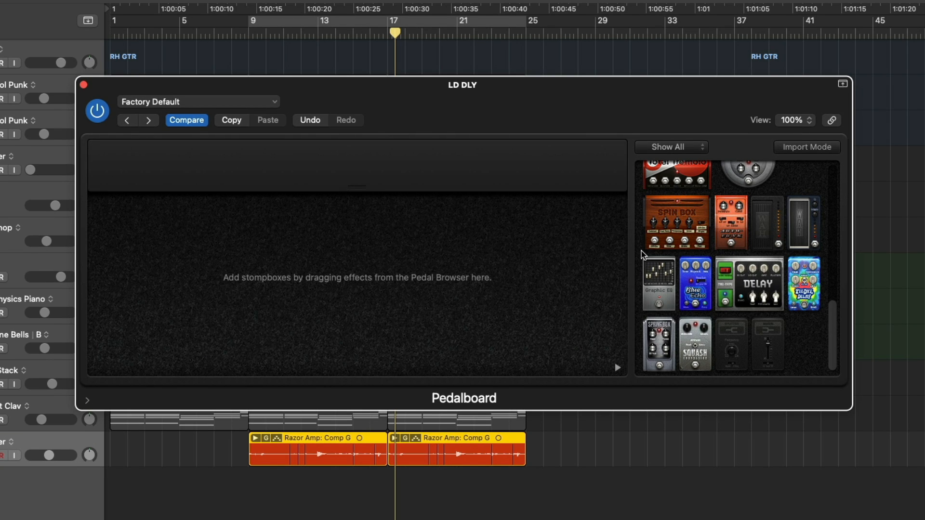
drag(737, 342, 318, 256)
drag(768, 340, 362, 236)
Step: Add a Tru-Tape Delay pedal to the cleared pedalboard and insert a Splitter in front of it
drag(732, 282, 235, 272)
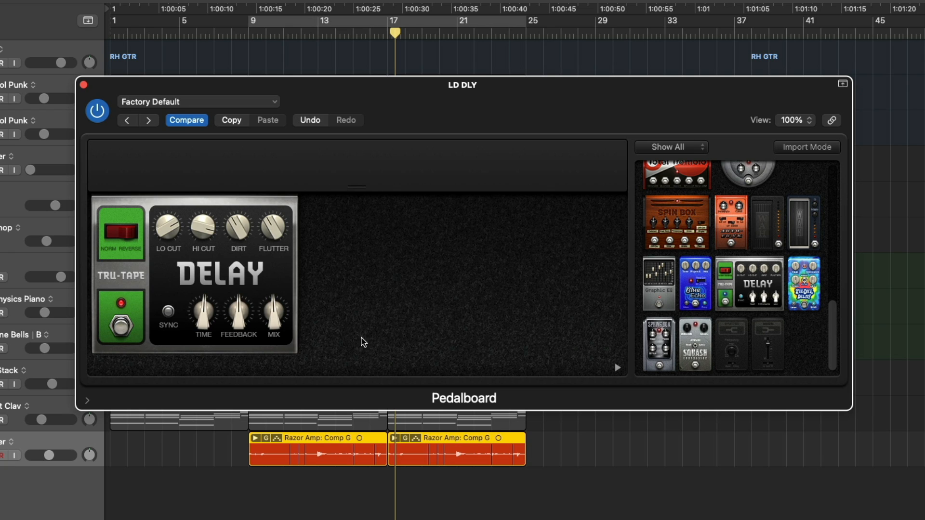
drag(727, 341, 101, 266)
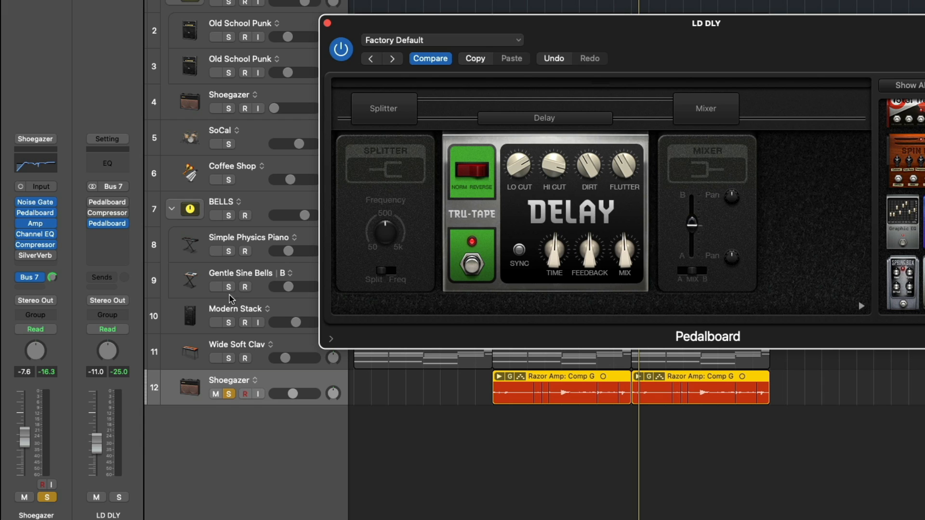
Step: Solo the LD DLY channel and set the Tru-Tape Delay's mix to 100%
click(116, 497)
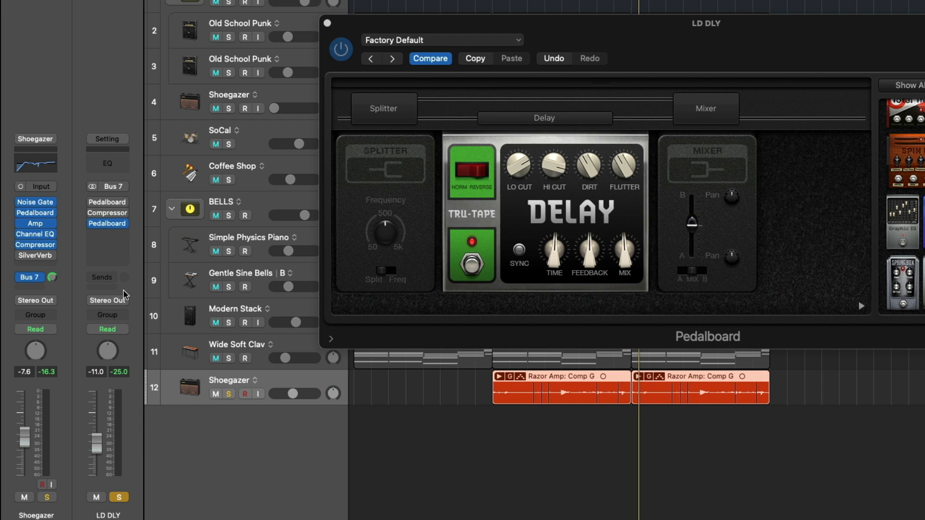
drag(624, 254, 624, 183)
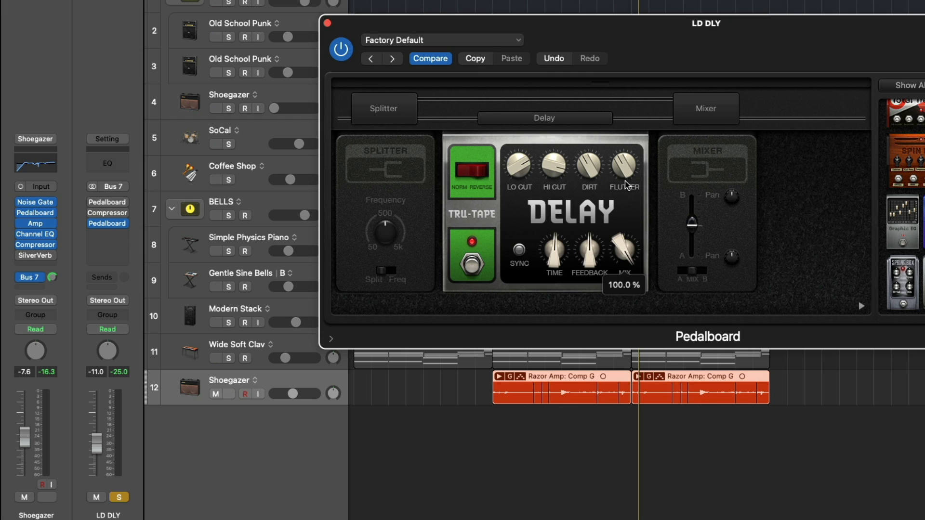
Step: Set the Tru-Tape Delay's feedback to 93.0% and sync its delay time to the project tempo
drag(593, 254, 592, 253)
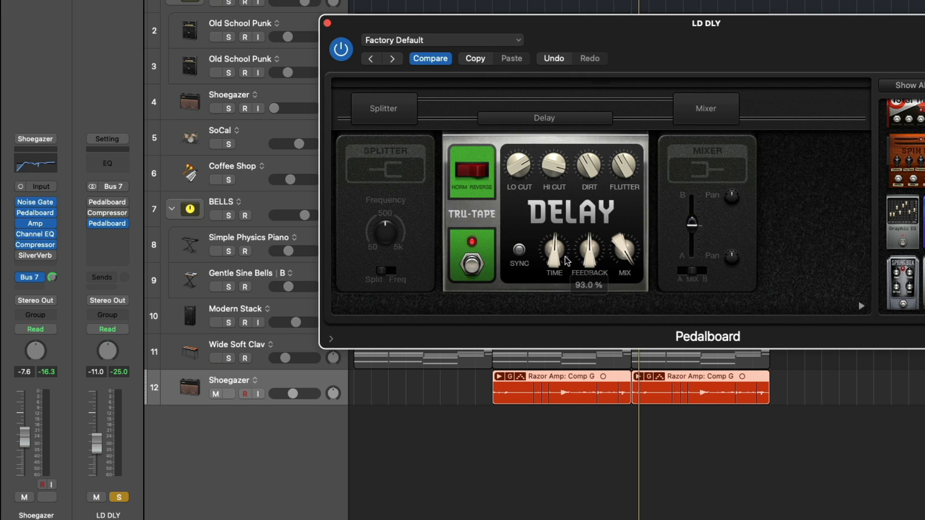
click(519, 250)
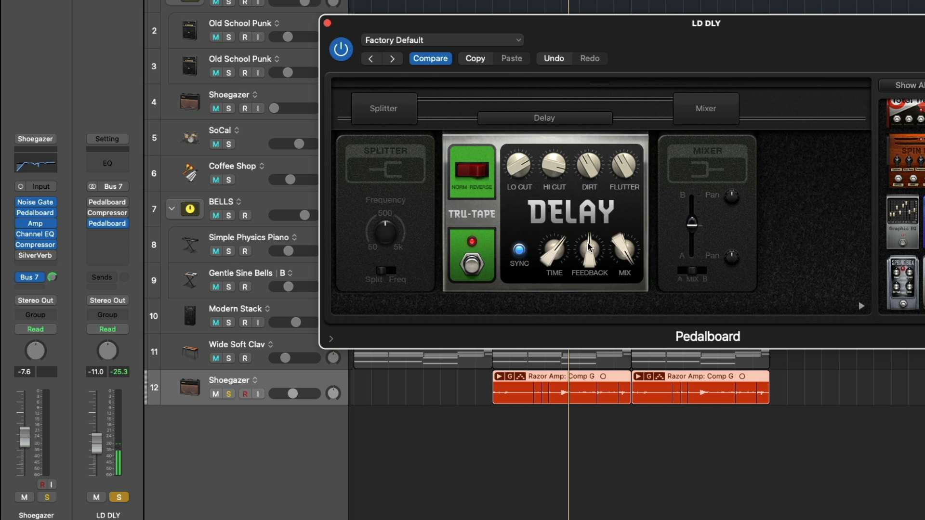
Step: Audition the delay with the Mixer's blend fader fully at B, and reset the fader to its centre position
drag(694, 226, 692, 186)
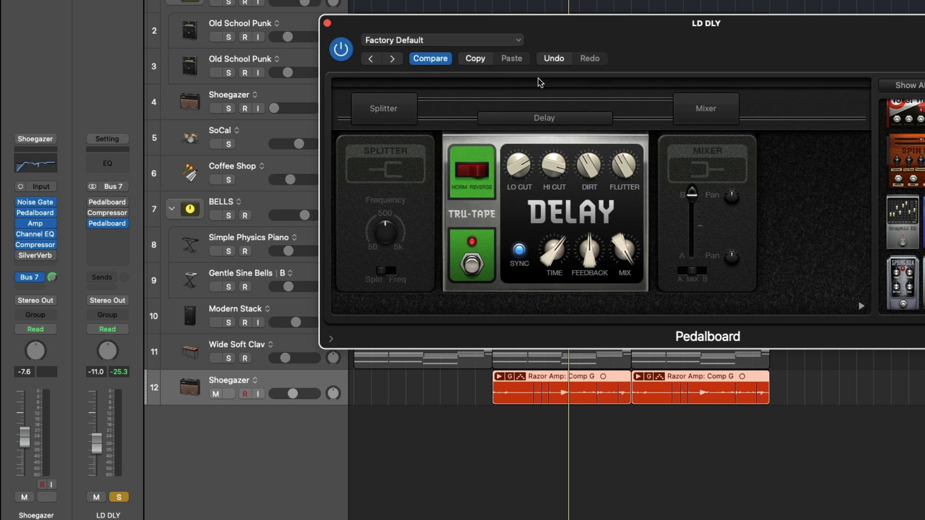
drag(693, 205, 691, 224)
drag(683, 183, 680, 179)
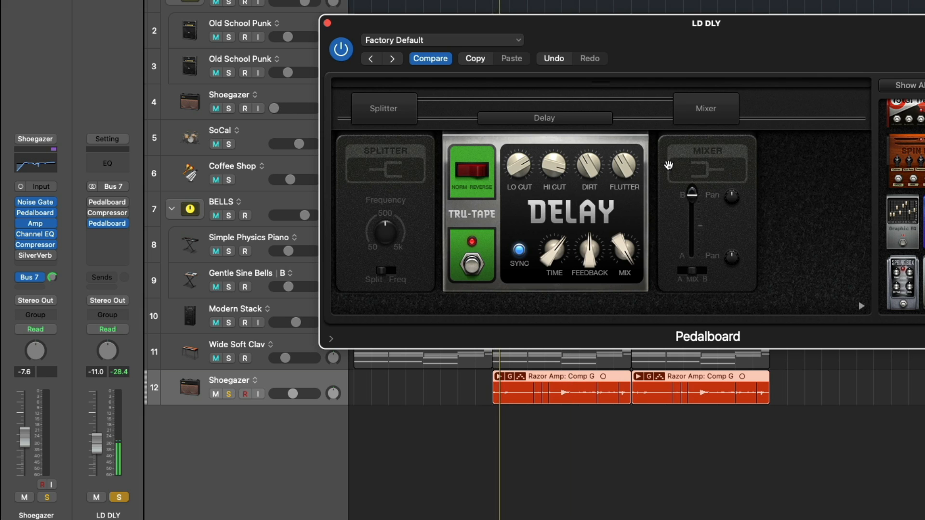
mouse_move(691, 194)
mouse_down()
mouse_move(691, 258)
mouse_move(693, 201)
mouse_up()
key(s)
alt+click(692, 202)
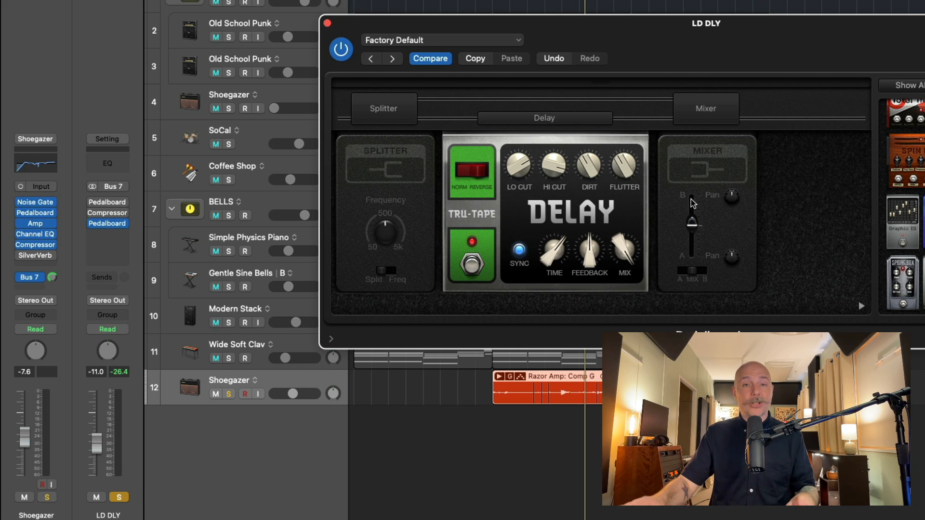
key(s)
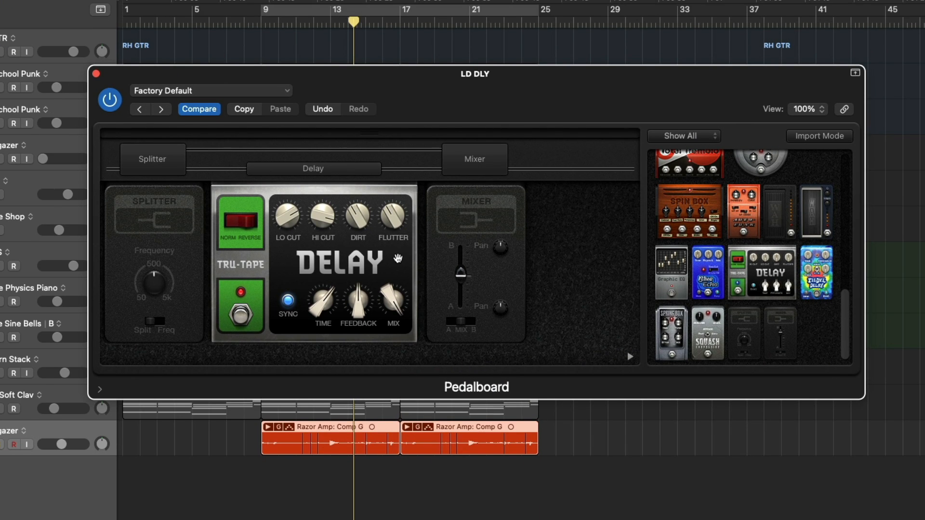
Step: Duplicate the Tru-Tape Delay between the original and the Mixer, and route the first delay to path B
drag(398, 259, 573, 256)
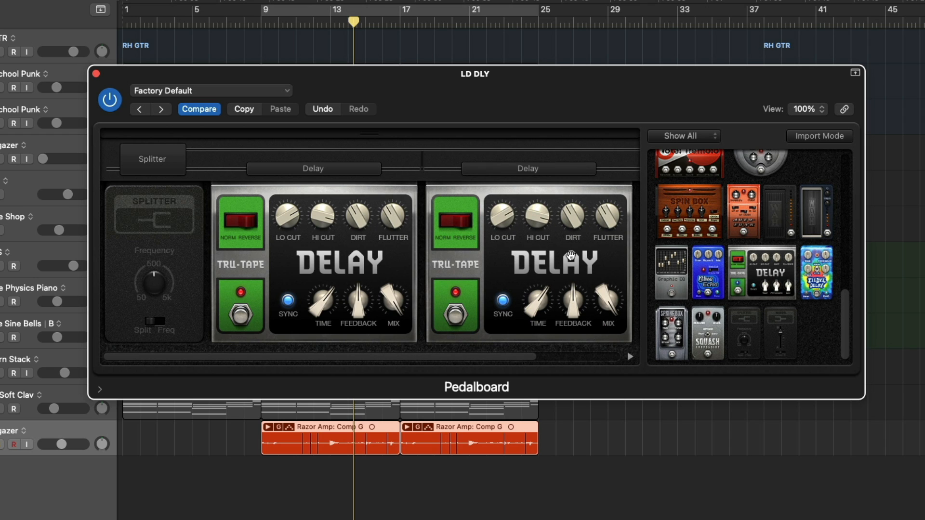
drag(464, 358, 530, 357)
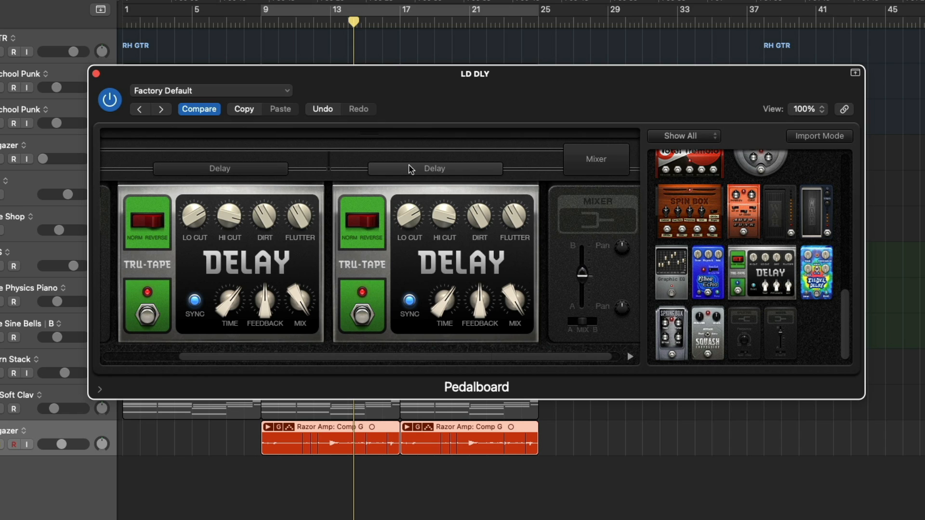
click(244, 171)
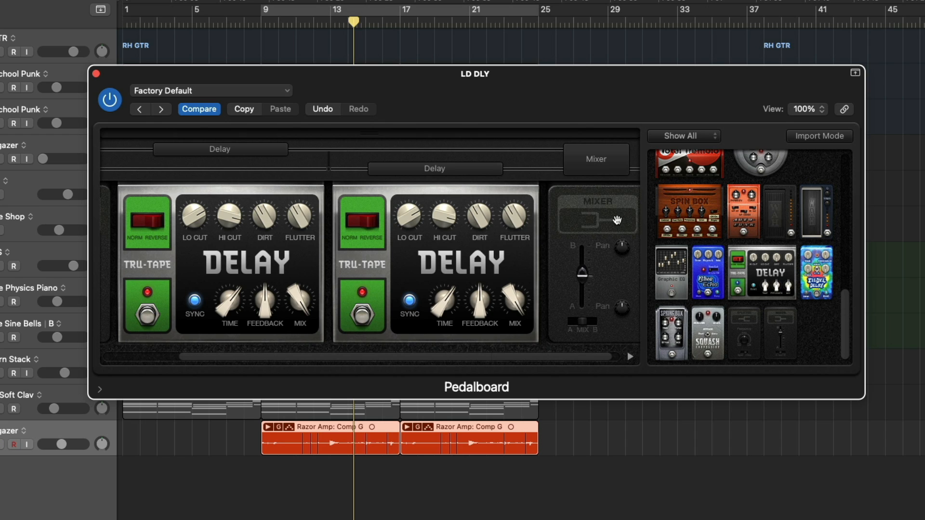
Step: Pan the Mixer's path B to the left and path A to the right
drag(620, 248, 618, 301)
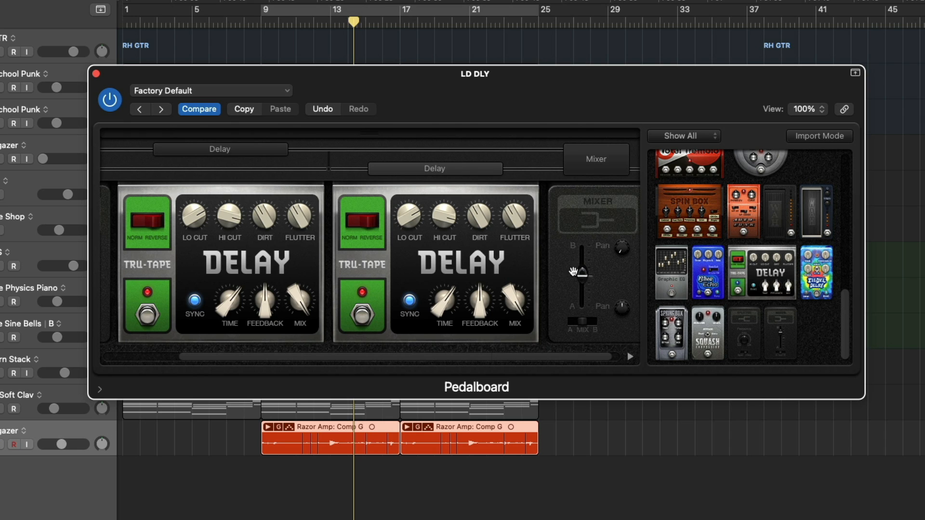
drag(624, 306, 623, 251)
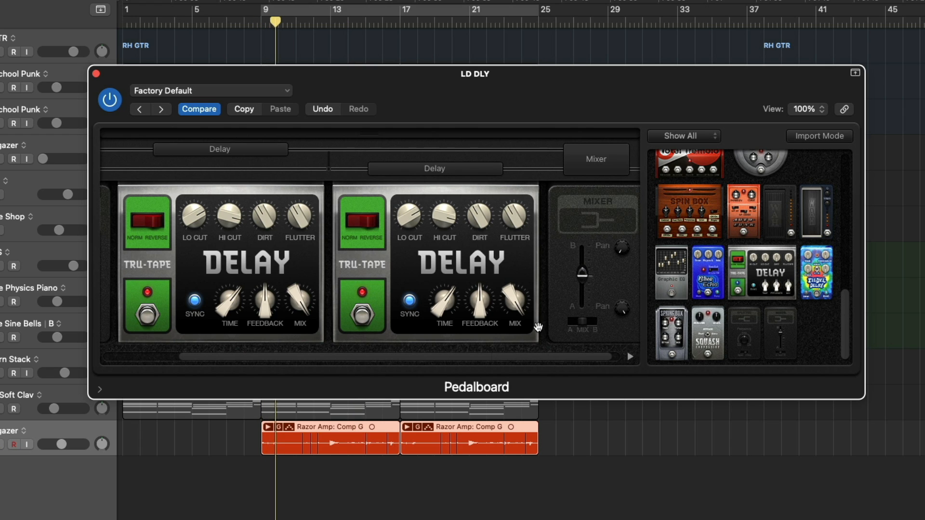
Step: Turn off tempo sync on the first Tru-Tape Delay so its time runs independently of the second
scroll(538, 327, right, 2)
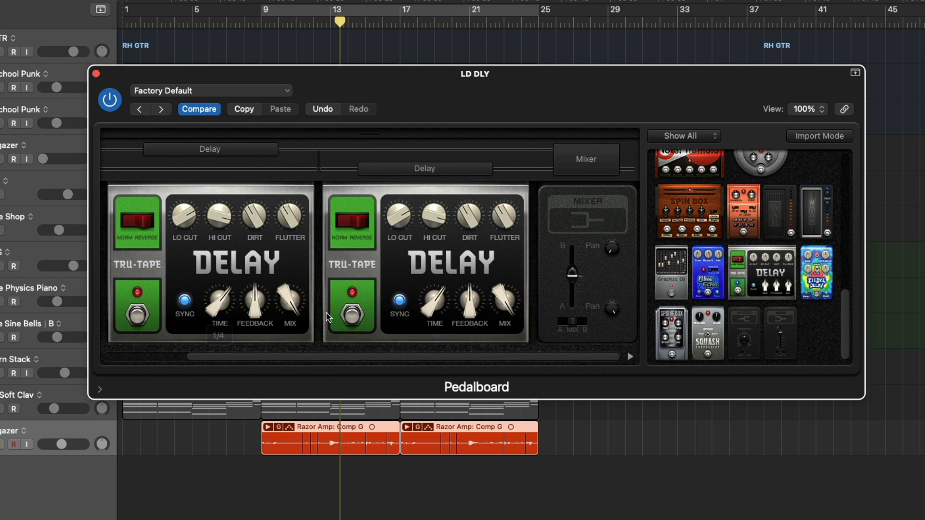
mouse_move(427, 305)
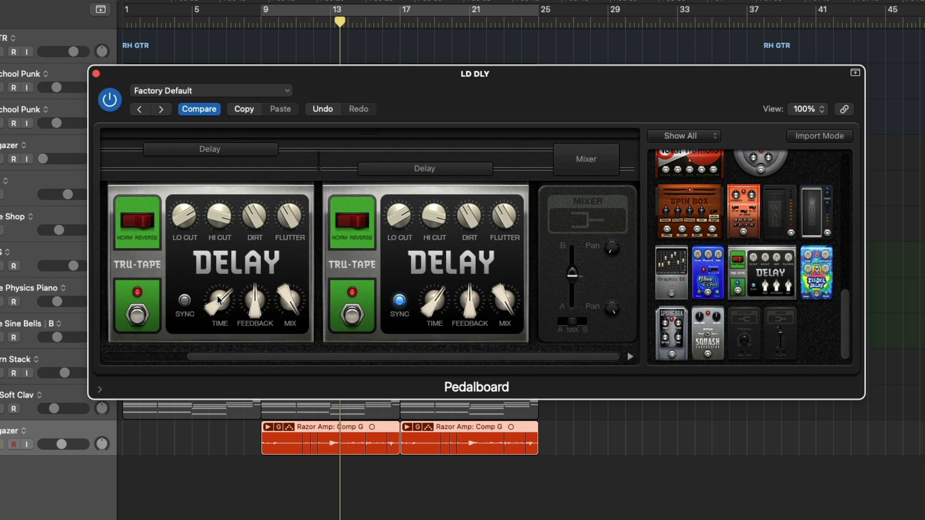
mouse_move(218, 300)
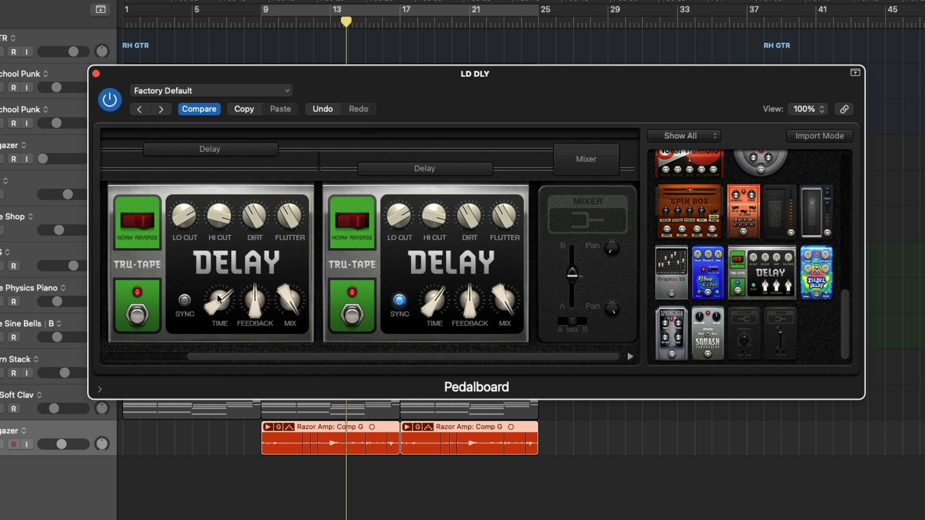
Step: Set the hi cut to 3400 Hz and raise the lo cut on both Tru-Tape Delay pedals
drag(220, 228, 220, 219)
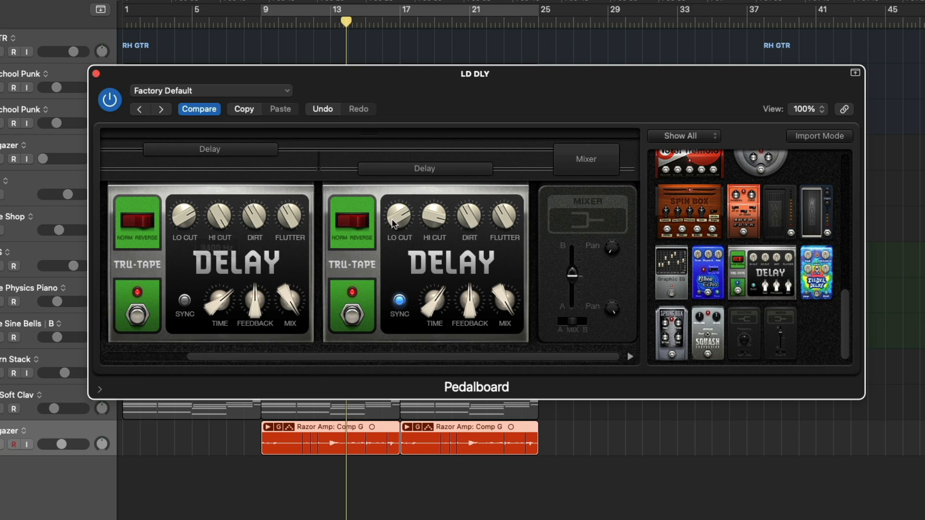
drag(432, 225, 430, 216)
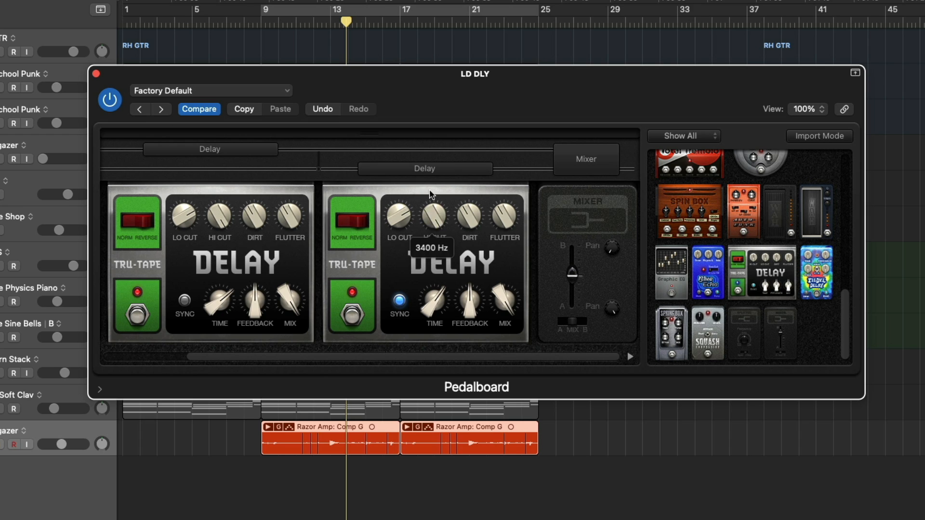
click(391, 221)
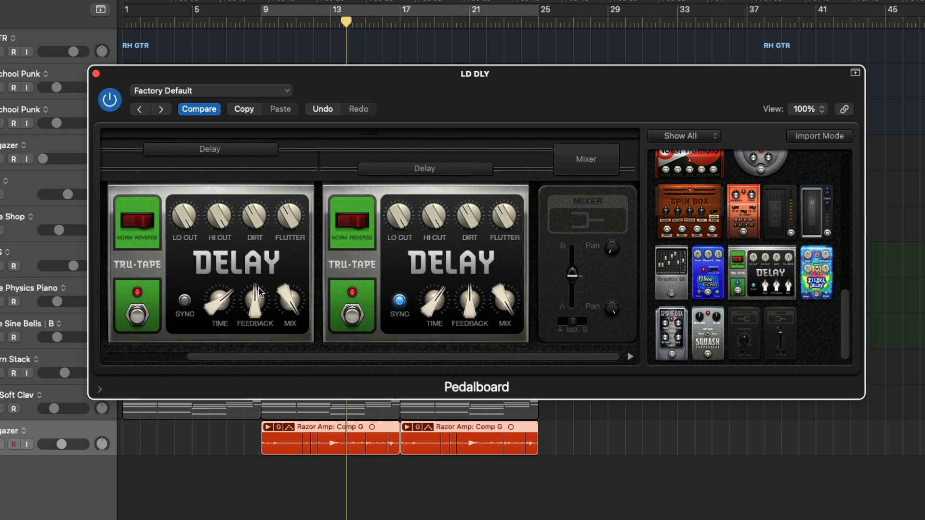
Step: Set the first Tru-Tape Delay's feedback to 90.5% and copy the Pedalboard settings
mouse_move(256, 302)
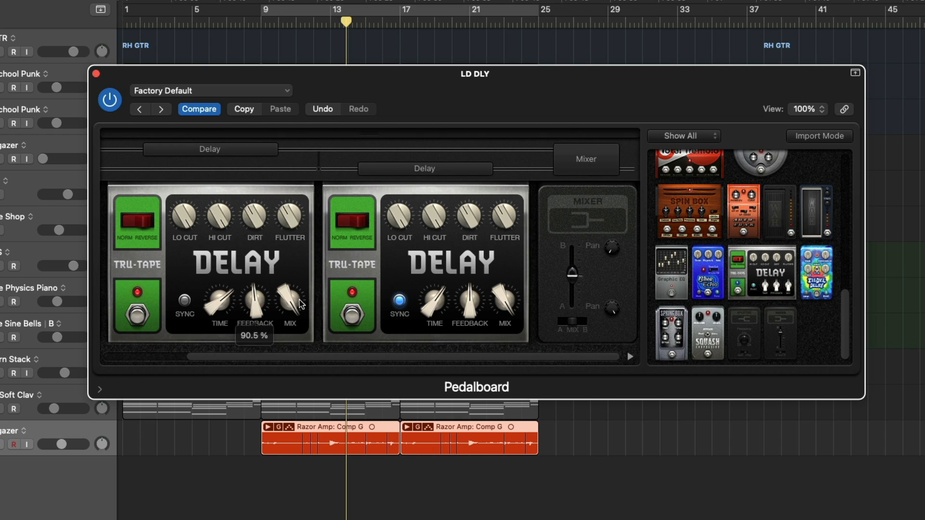
mouse_move(471, 314)
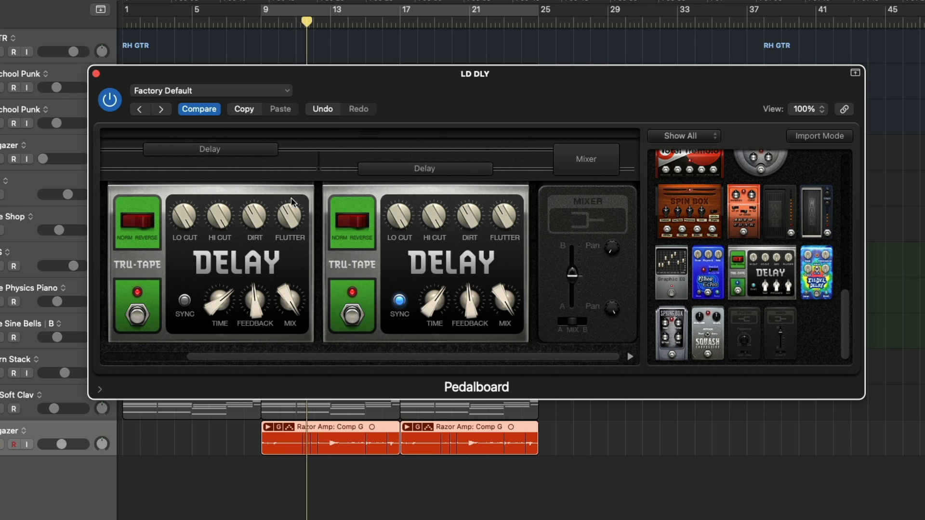
click(253, 110)
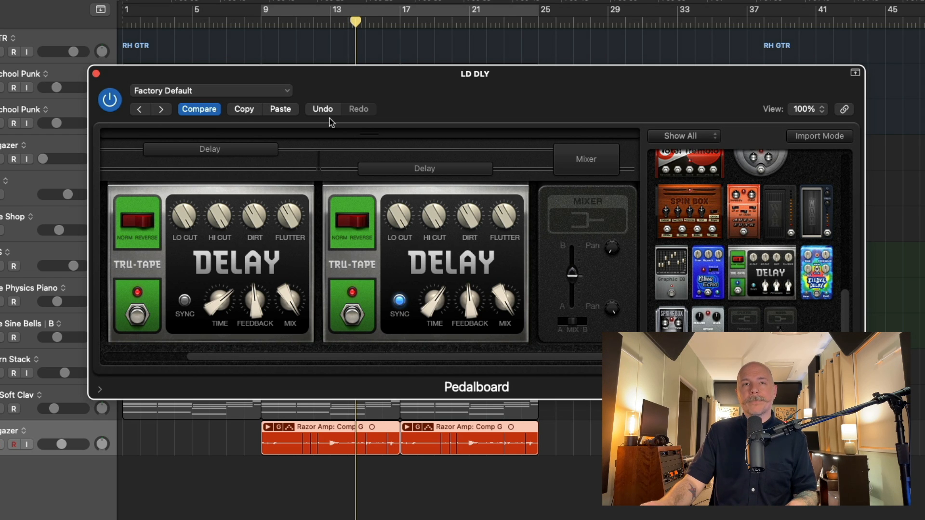
Step: Audition the stereo delay with the Shoegazer track soloed and in the full mix
click(2, 446)
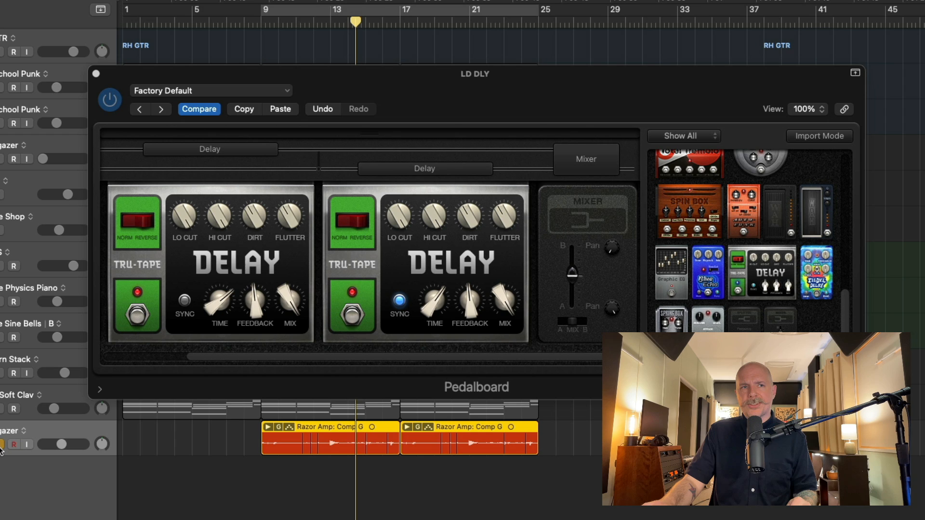
key(shift+space)
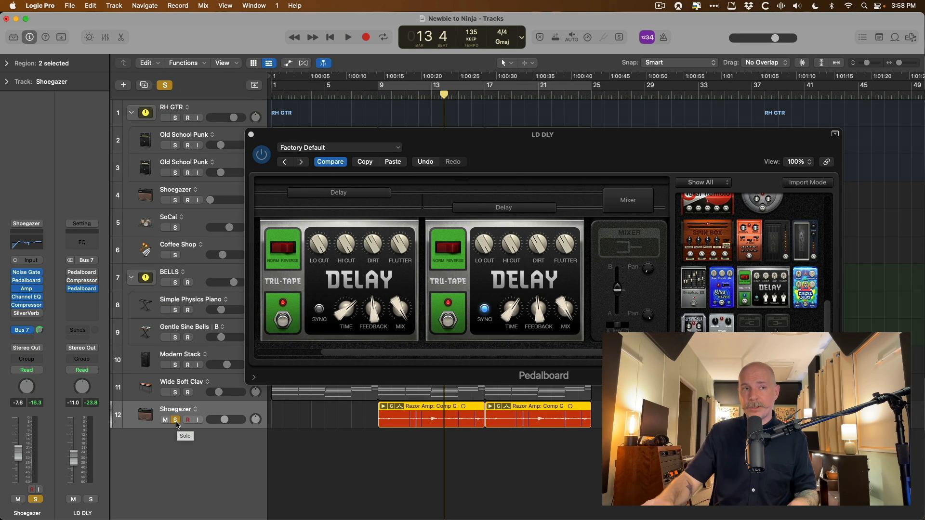
click(163, 422)
key(space)
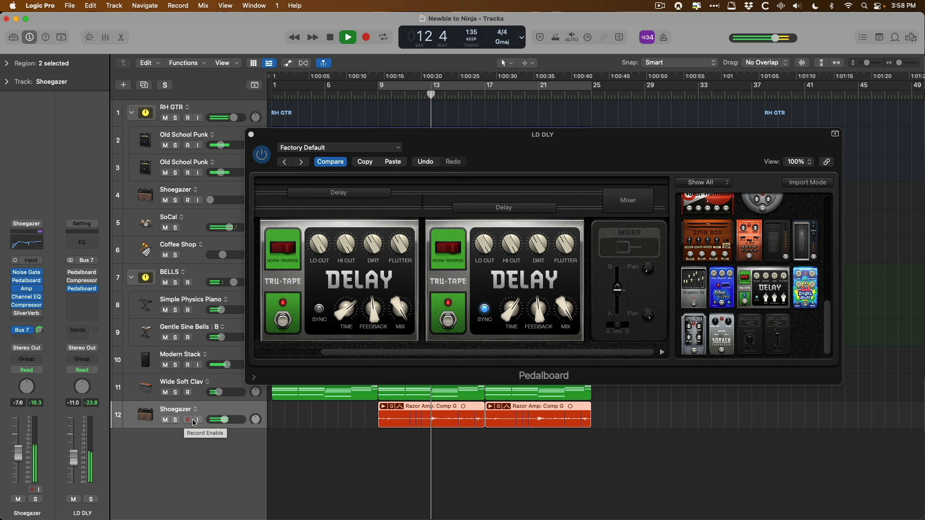
key(space)
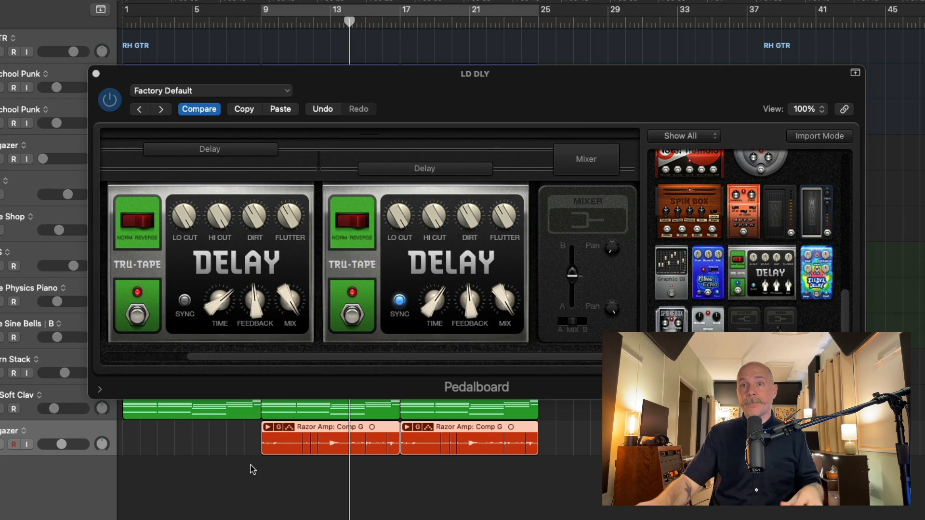
Step: Add a Spring Box reverb after each Tru-Tape Delay, routing the first reverb to path B and the second to path A
drag(673, 335, 376, 249)
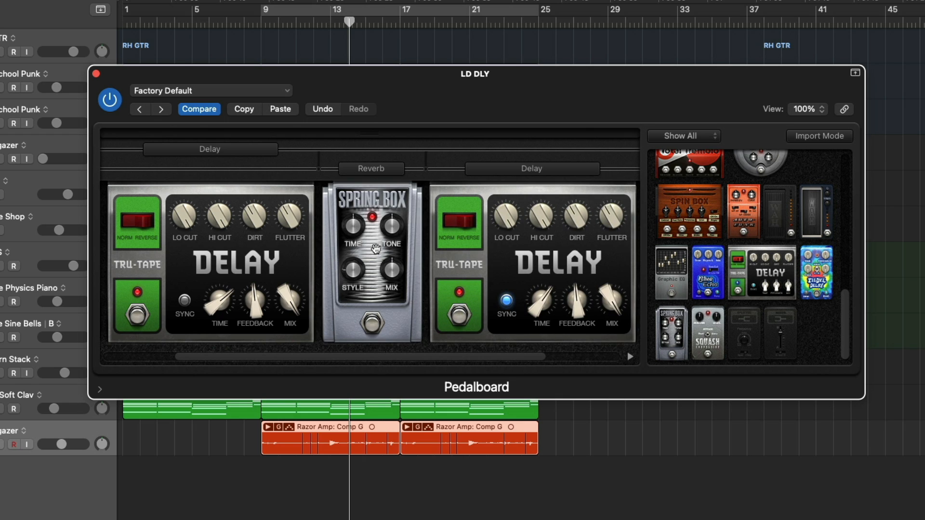
click(367, 169)
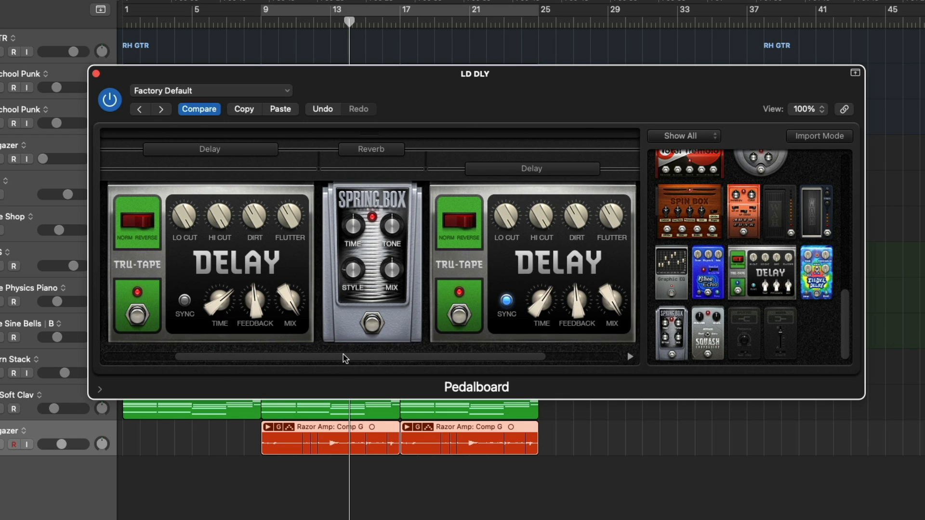
drag(345, 359, 411, 366)
drag(274, 254, 520, 242)
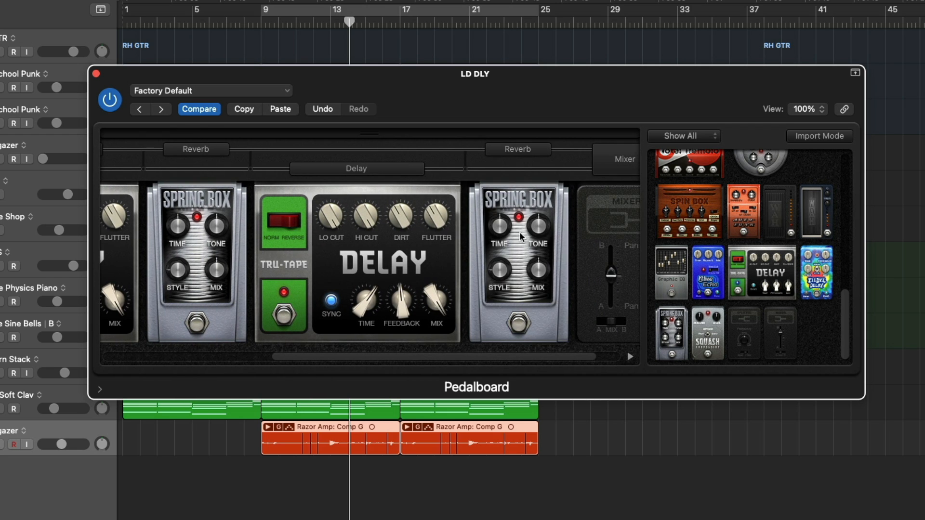
click(517, 153)
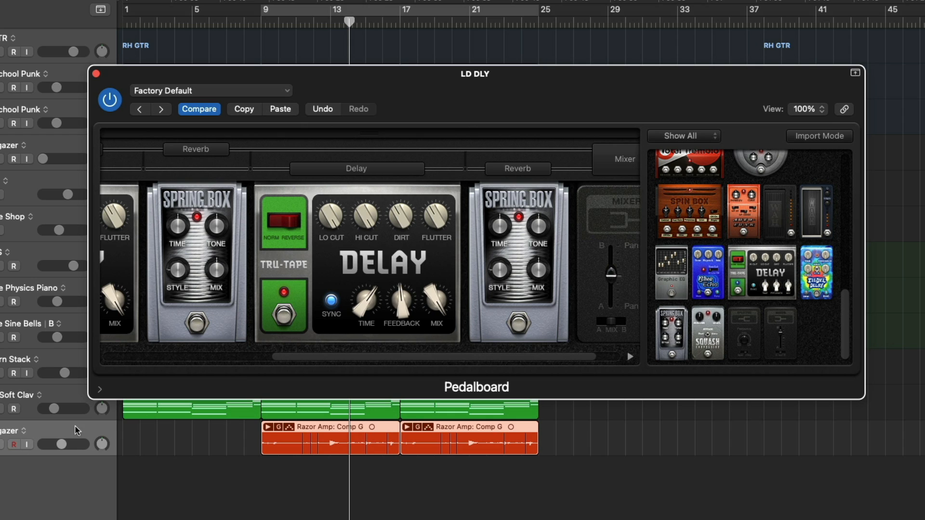
Step: Solo the Shoegazer track to hear it with both Spring Box reverbs, and unsolo it
click(1, 444)
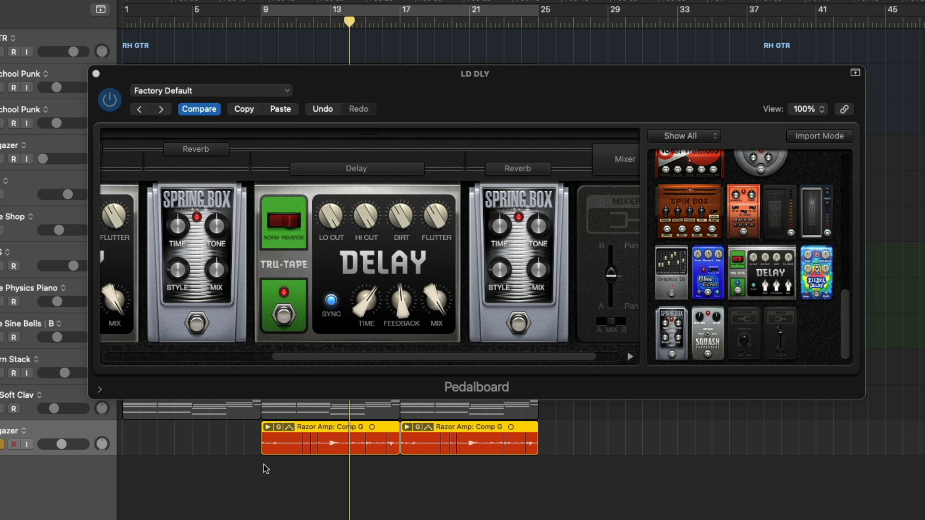
key(space)
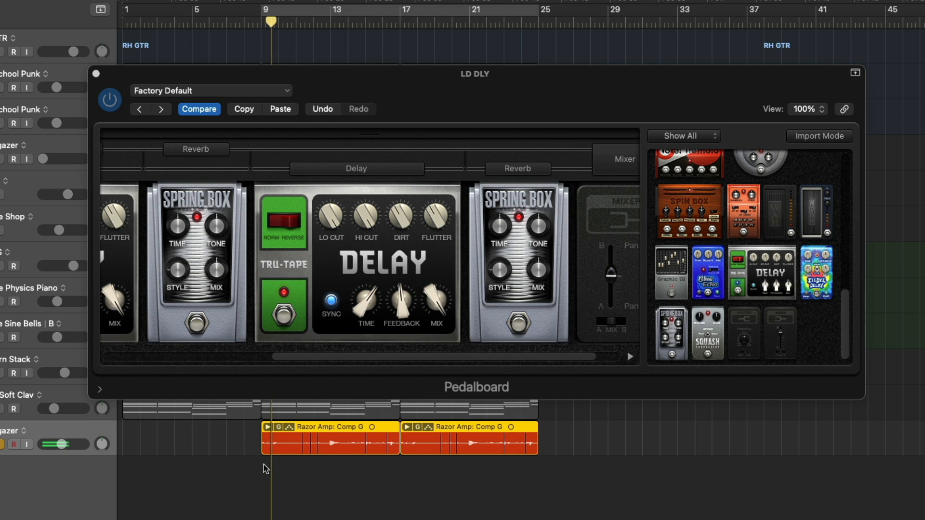
click(1, 444)
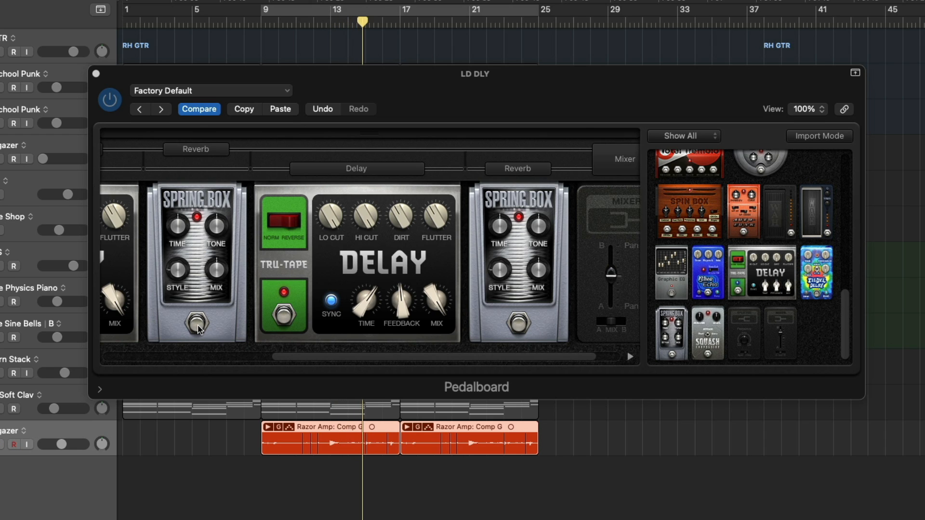
Step: Adjust the reverb mix on both Spring Box pedals and the style on the second one
click(532, 272)
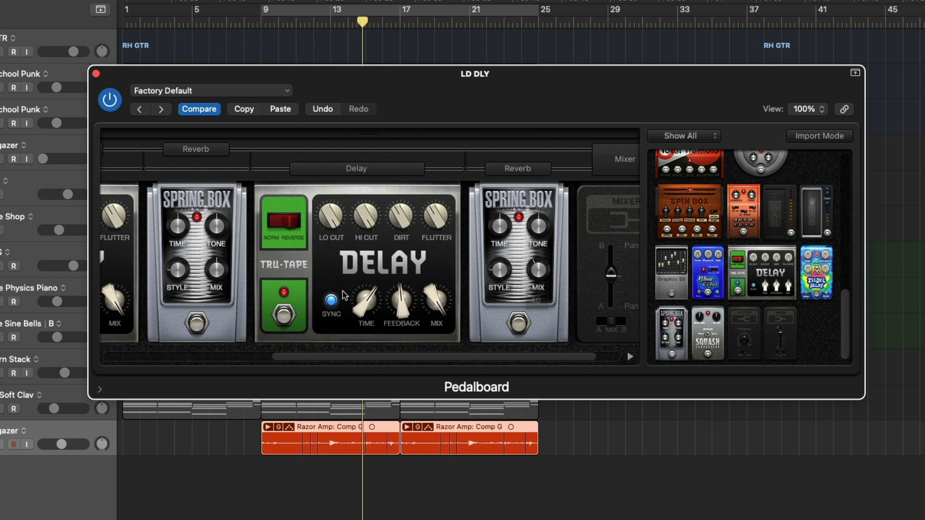
drag(216, 272, 179, 185)
drag(492, 268, 500, 207)
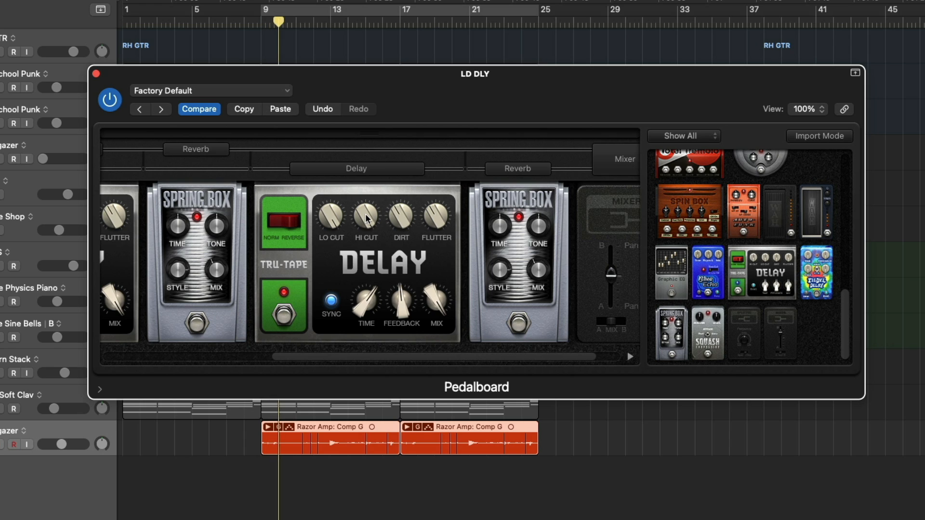
Step: Bypass and re-enable each Spring Box pedal to compare the delays with and without reverb
click(520, 325)
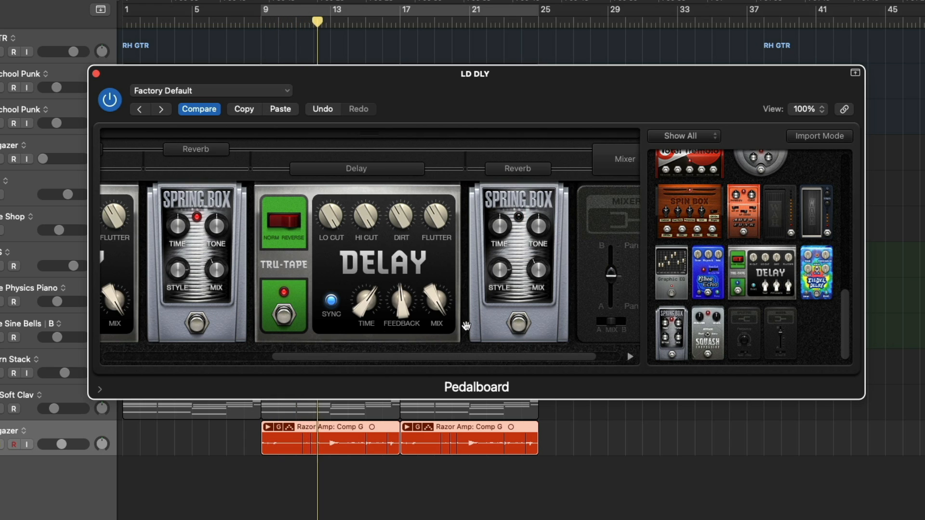
click(197, 325)
click(197, 325)
click(519, 325)
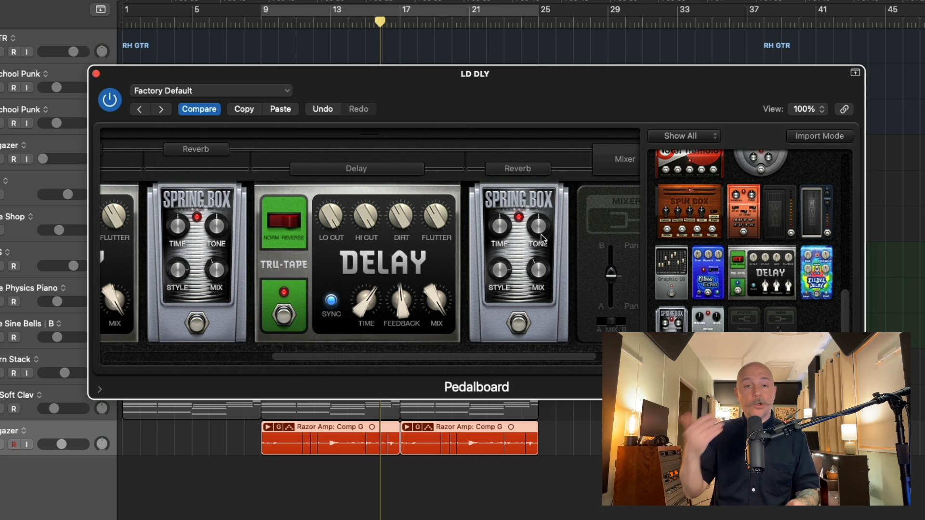
Step: Adjust the tone on both Spring Box reverbs and compare playback by undoing and redoing the change
drag(541, 235, 530, 152)
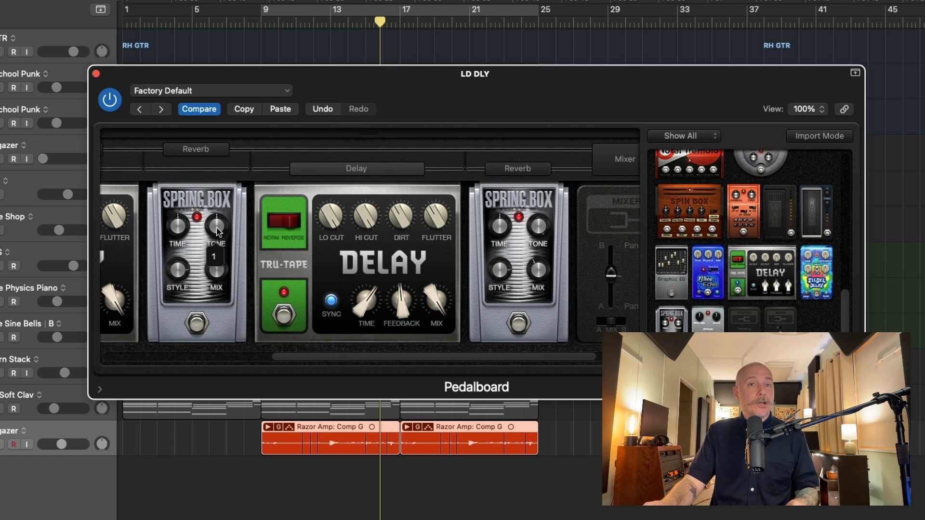
key(space)
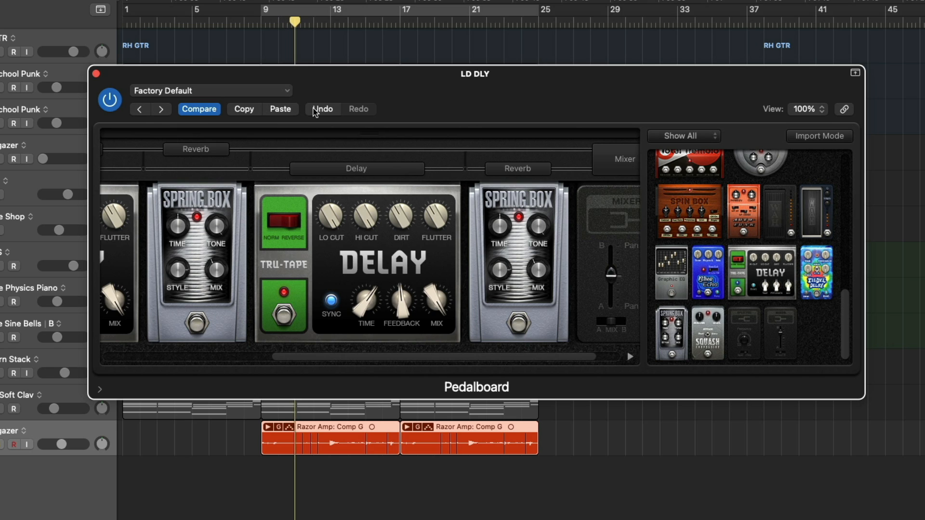
click(315, 112)
click(314, 109)
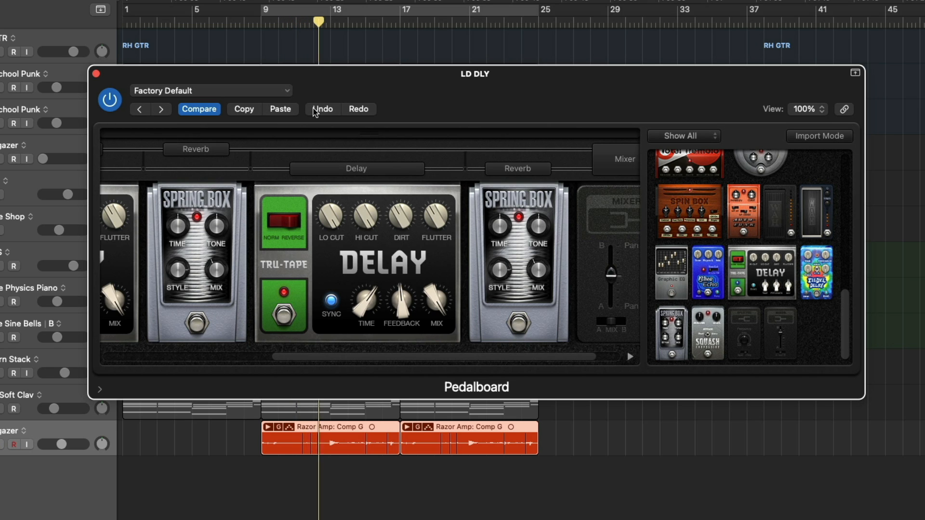
click(369, 109)
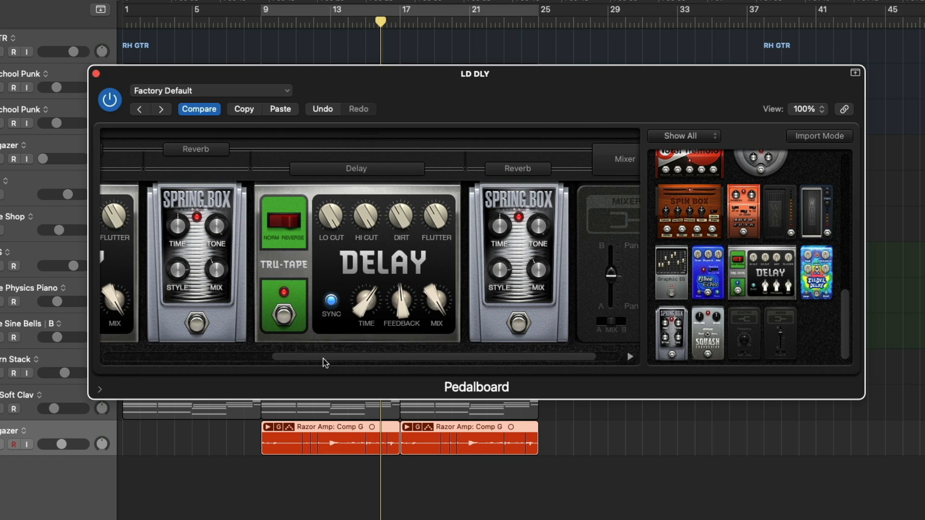
Step: Add a Graphic EQ after the Mixer, cut its 0.4 band to about -4.5 dB and compare it bypassed
drag(324, 363, 378, 358)
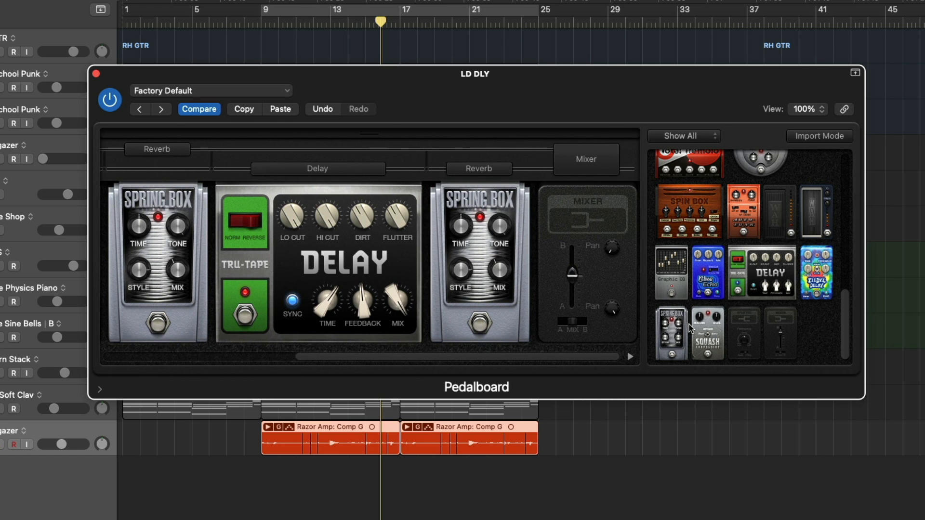
drag(683, 291, 596, 273)
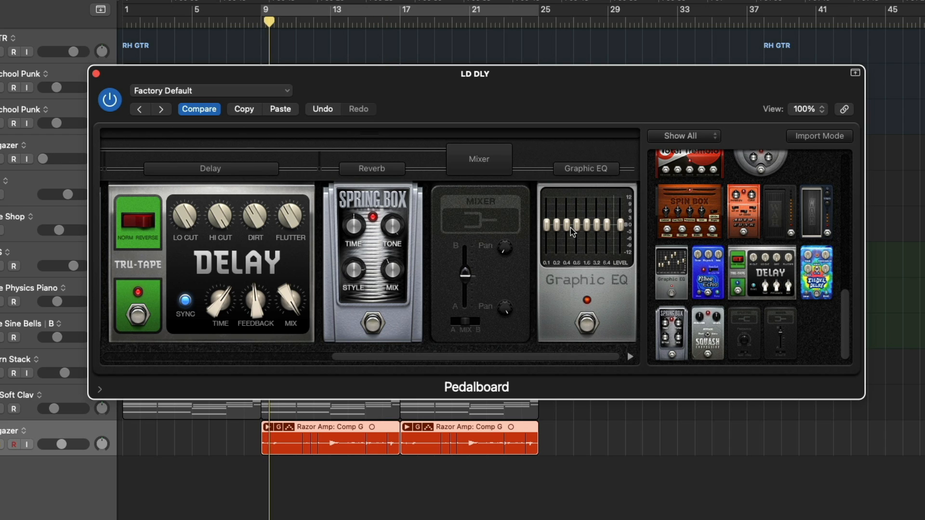
mouse_move(569, 229)
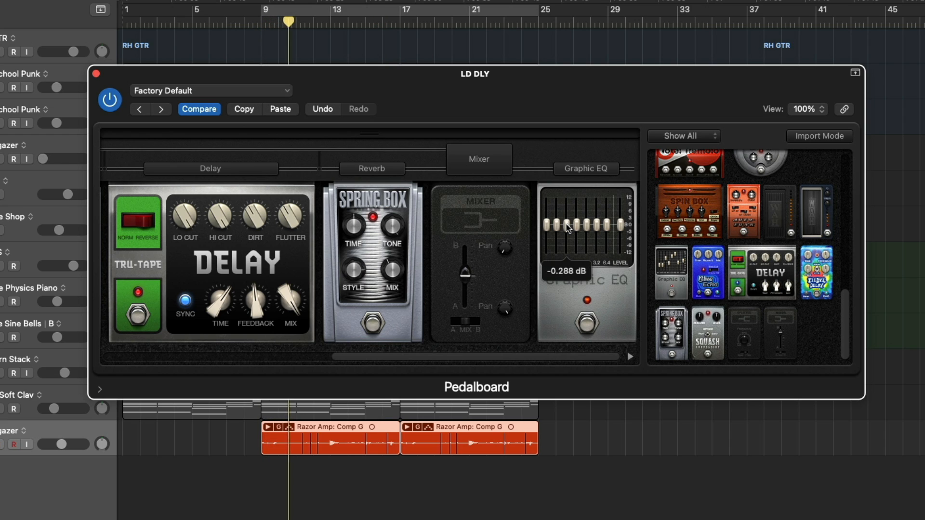
drag(569, 228, 569, 236)
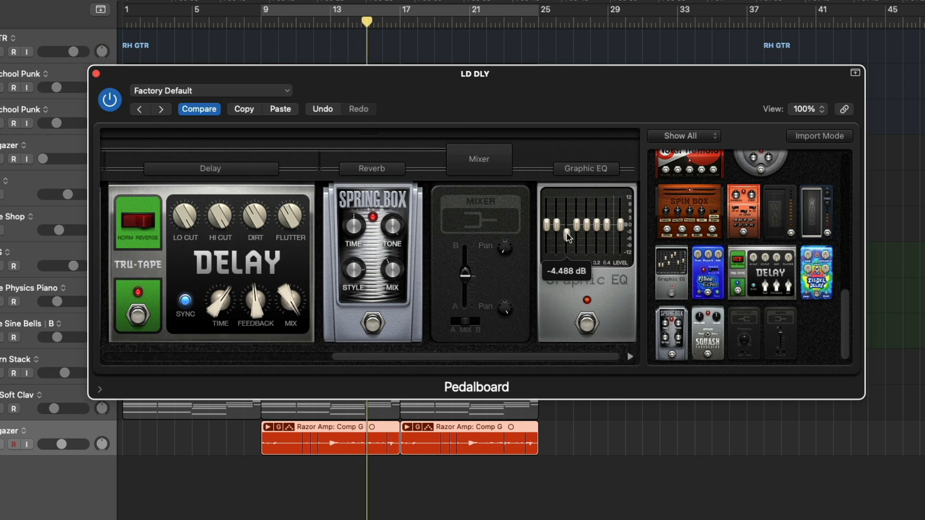
click(585, 318)
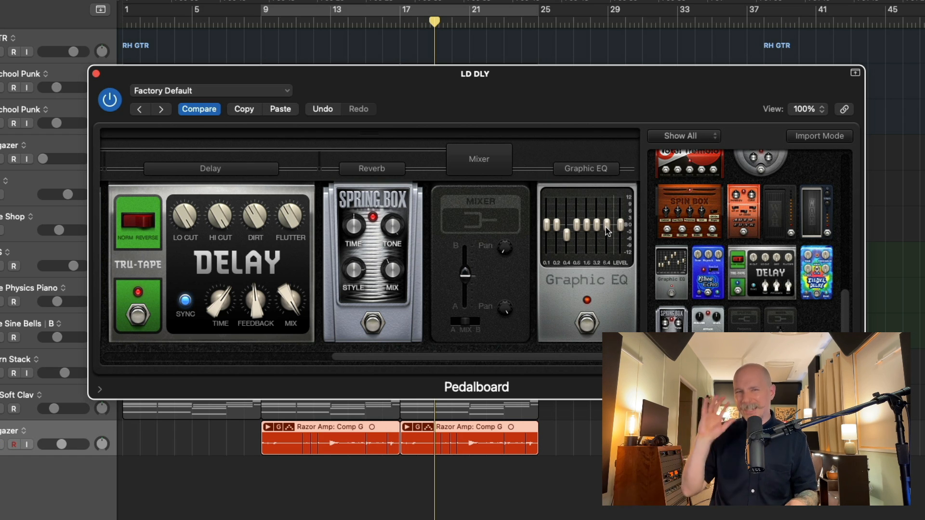
Step: Boost the Graphic EQ's 6.4 band to about 1.7 dB and bypass and re-enable the pedal to compare
key(space)
drag(605, 228, 606, 227)
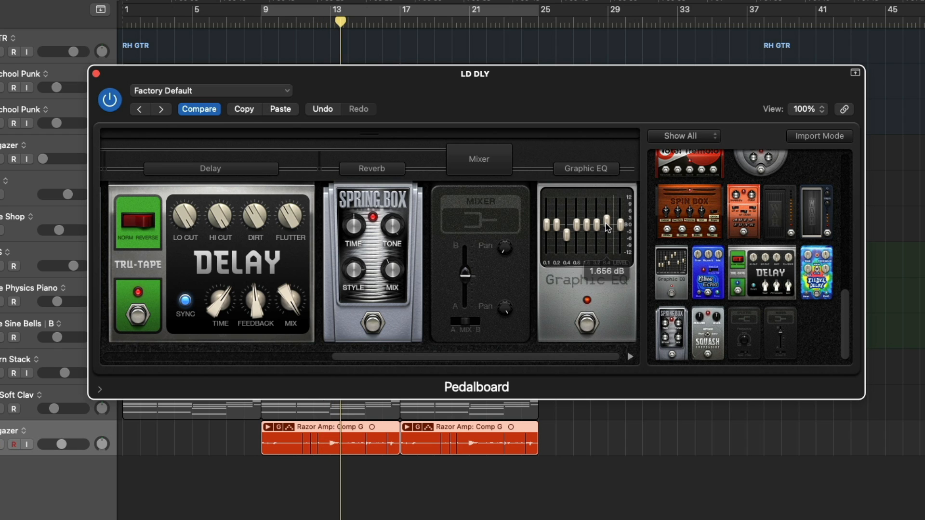
click(587, 326)
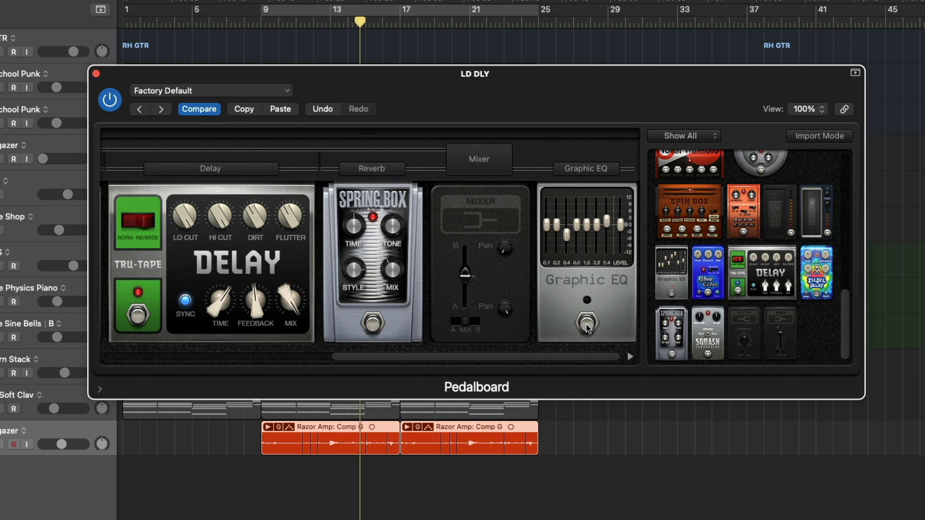
click(587, 325)
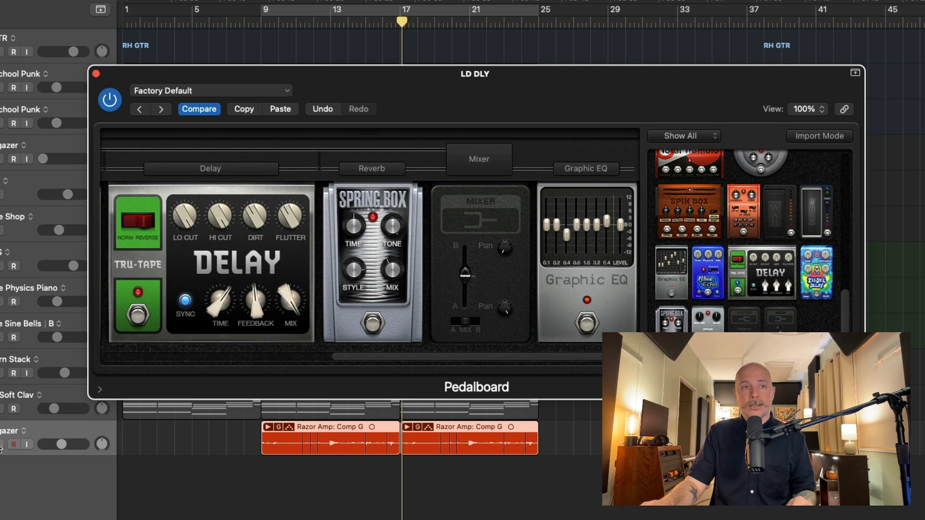
Step: Solo the Shoegazer track and add a Squash Compressor after the Graphic EQ, with sustain at -27.0 dB and level at 1.0 dB
click(3, 438)
drag(296, 86, 302, 52)
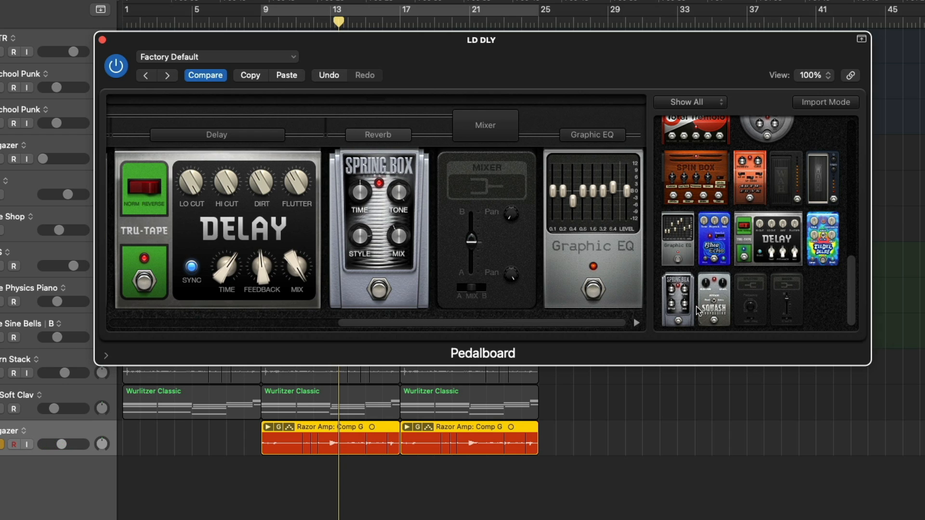
mouse_move(698, 312)
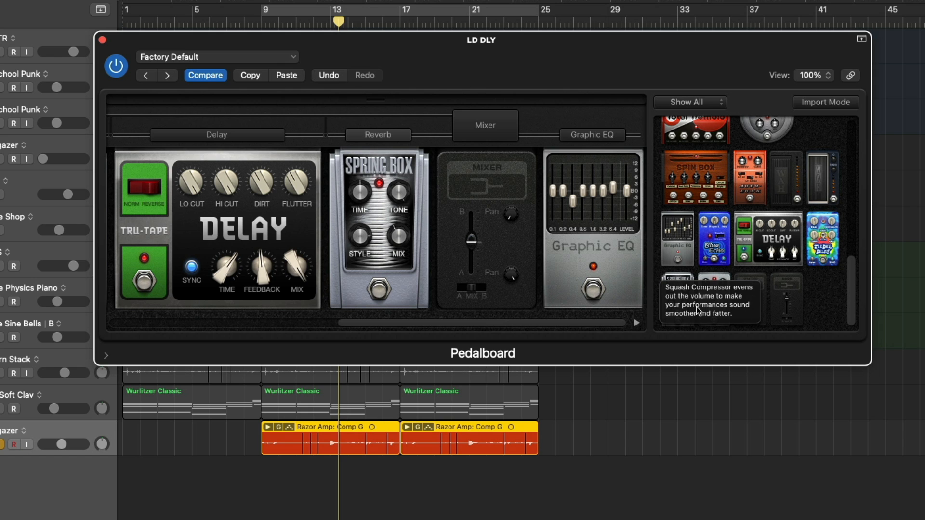
drag(716, 299, 615, 231)
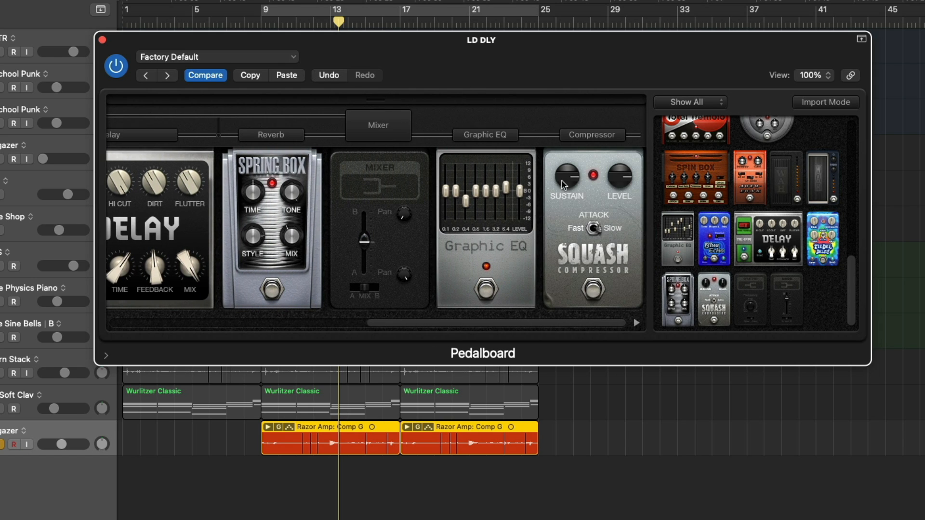
mouse_move(569, 180)
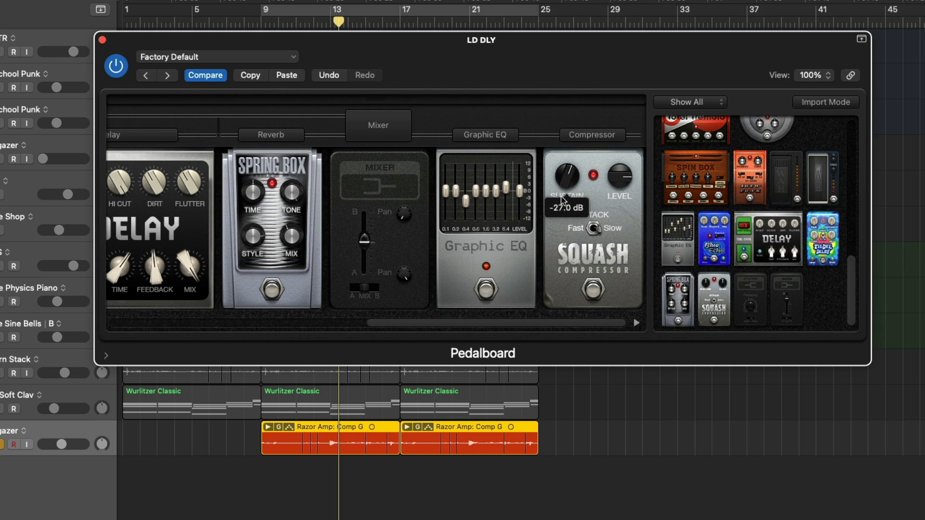
mouse_move(620, 187)
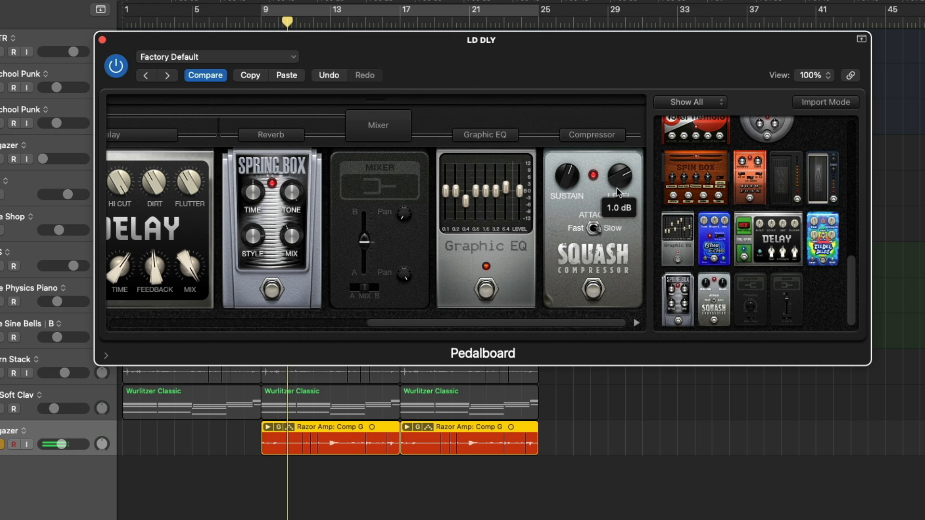
Step: Bypass and re-enable the Squash Compressor during playback to compare the delay with and without compression
click(592, 290)
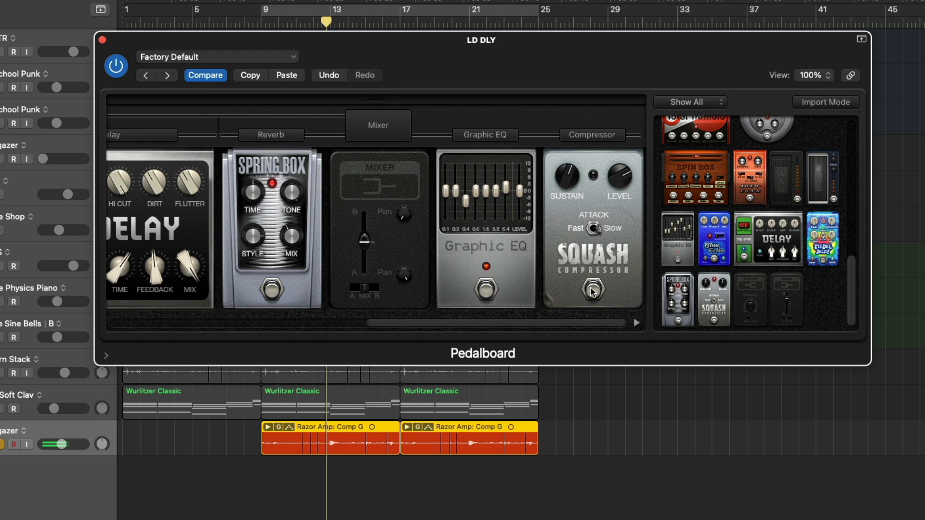
click(592, 291)
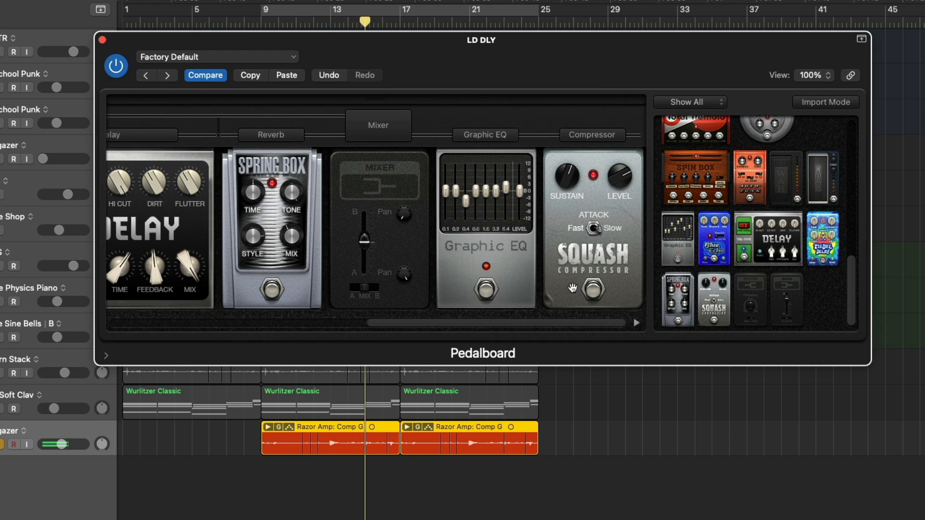
click(584, 293)
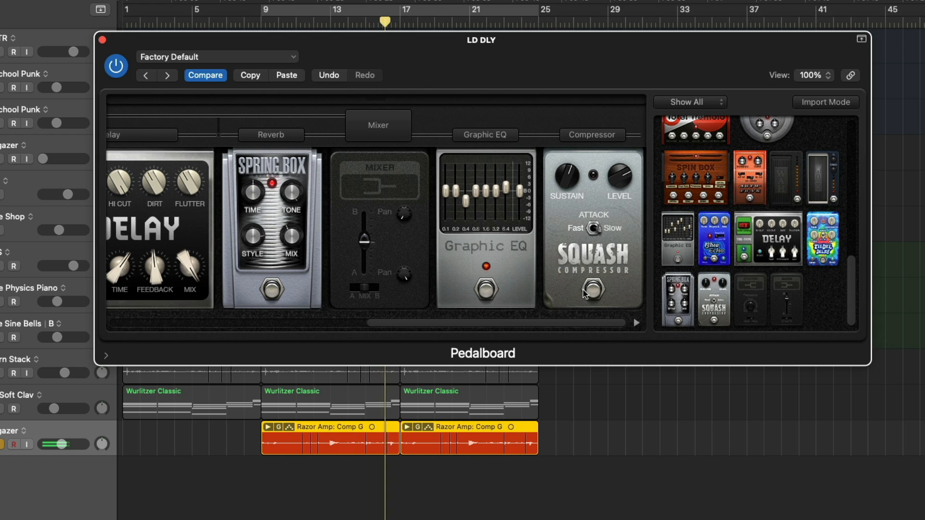
click(585, 293)
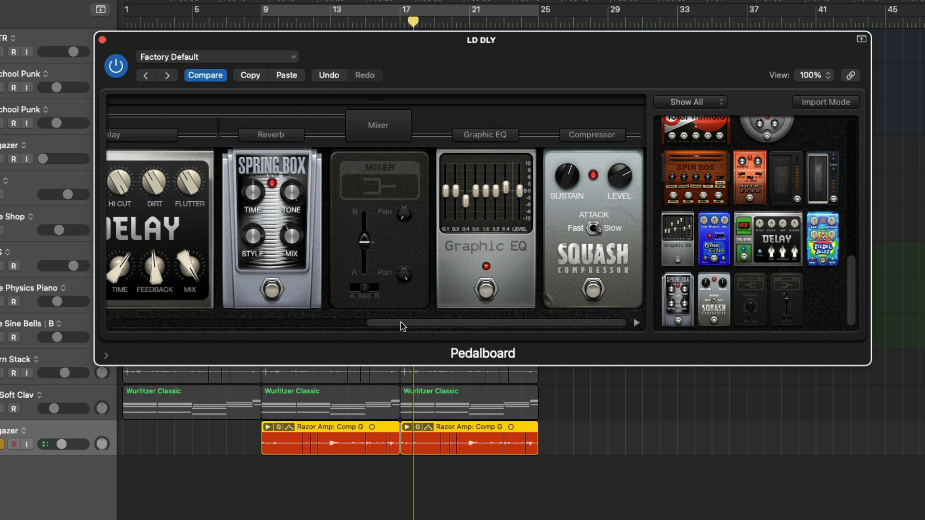
Step: Review the whole pedal chain from the Splitter to the Squash Compressor and close the Pedalboard window
drag(401, 327, 200, 327)
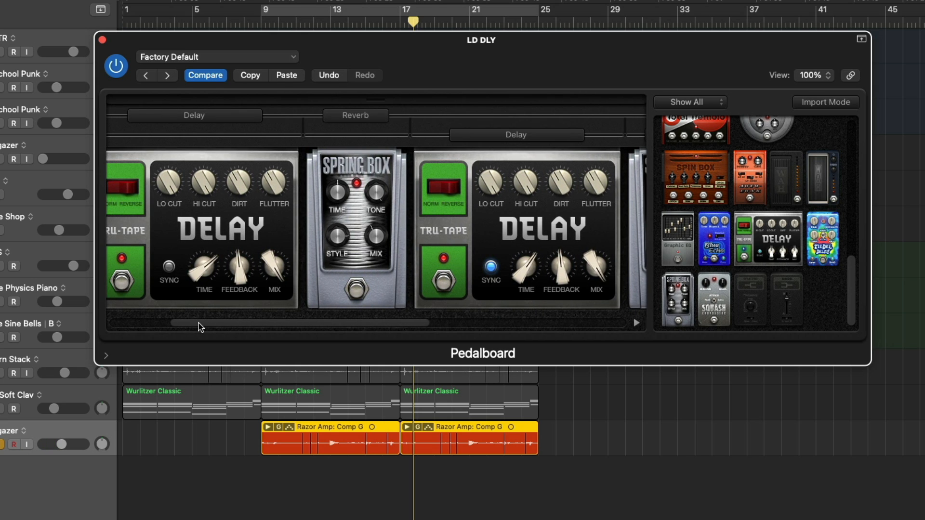
drag(201, 328, 134, 333)
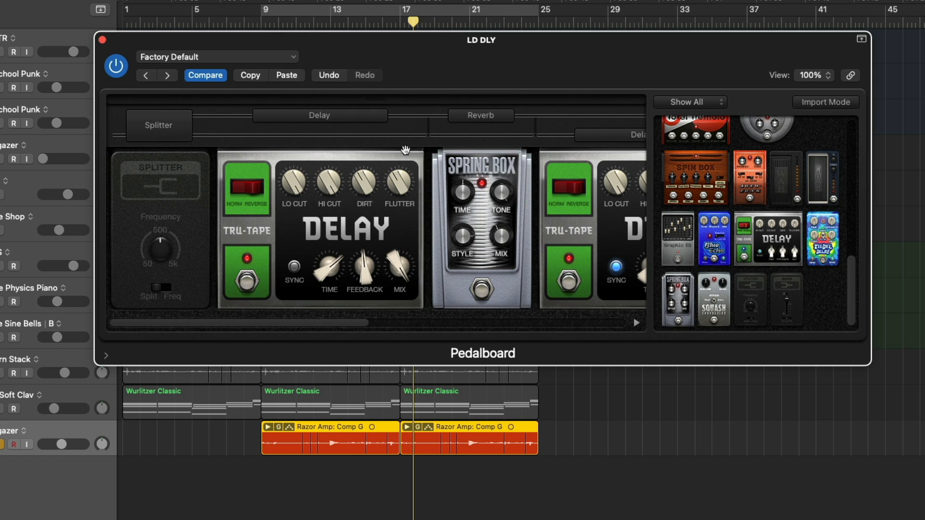
drag(302, 322, 456, 337)
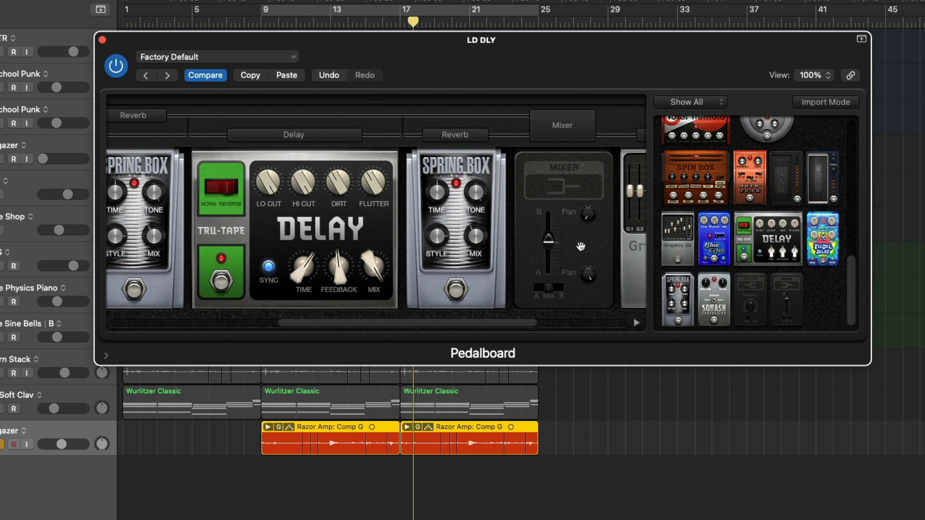
drag(467, 335, 560, 331)
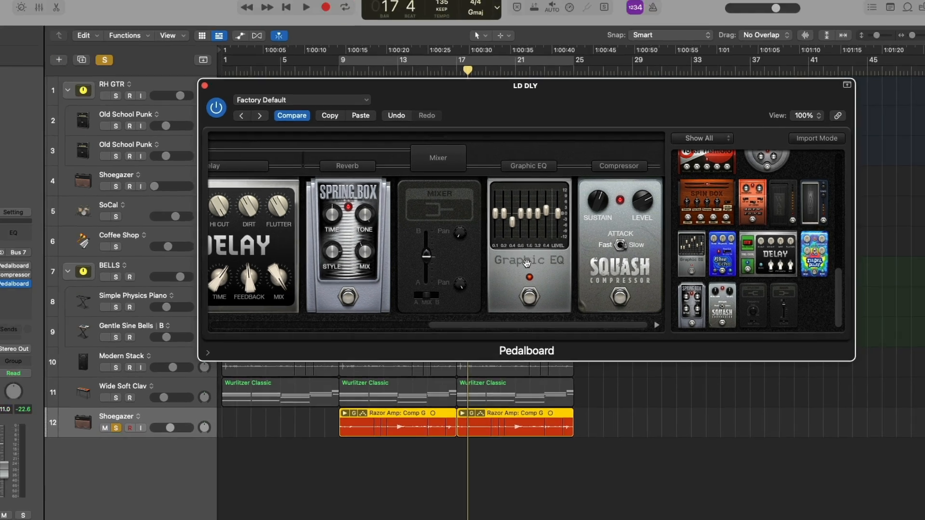
key(super+w)
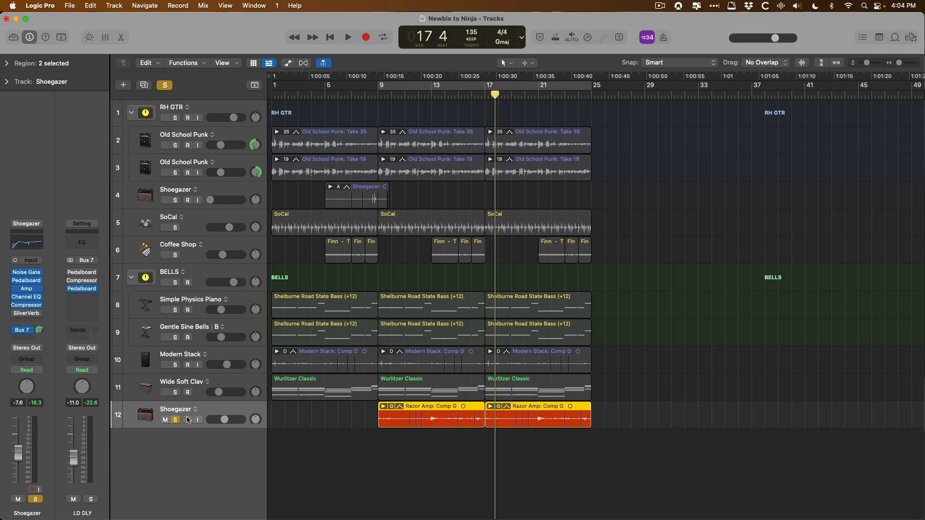
Step: Unsolo the Shoegazer track and play the full mix, toggling the LD DLY channel's mute to compare
click(176, 420)
key(space)
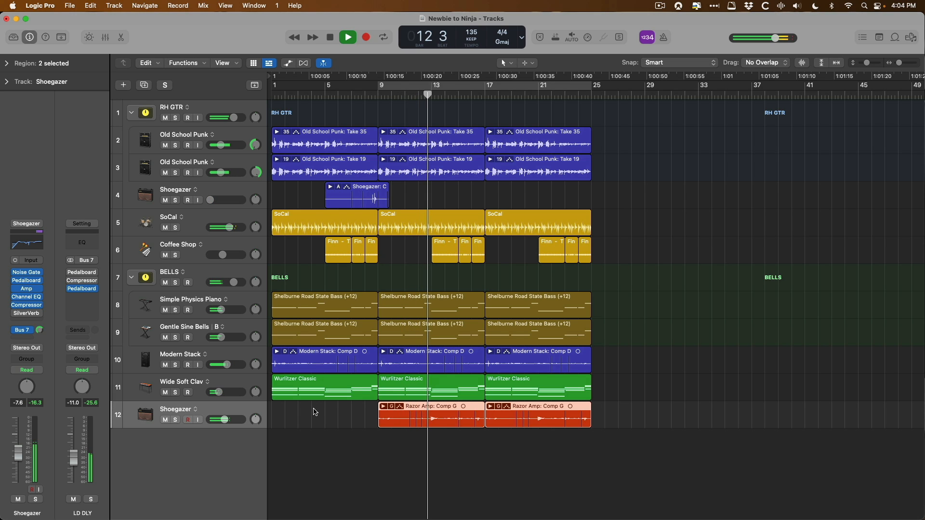
click(73, 499)
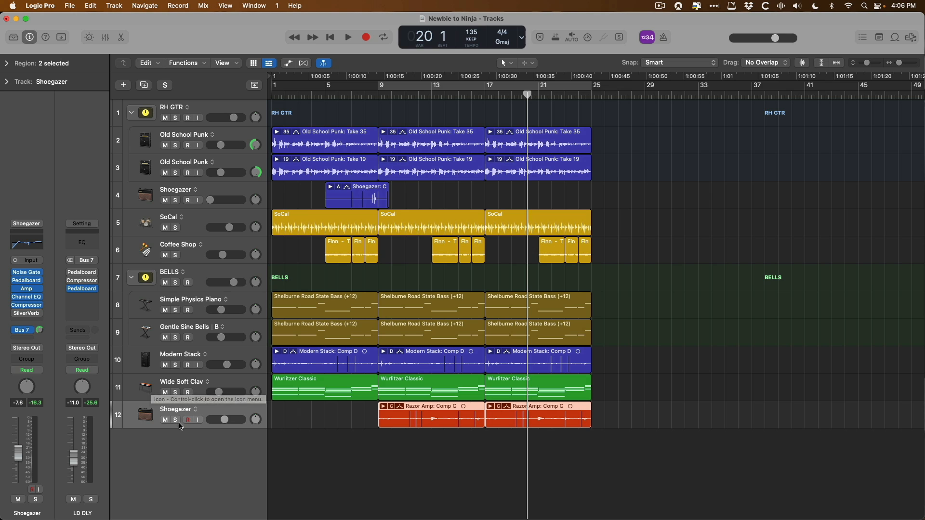
Step: Solo the Shoegazer track again and play its selected regions with the delay
click(176, 420)
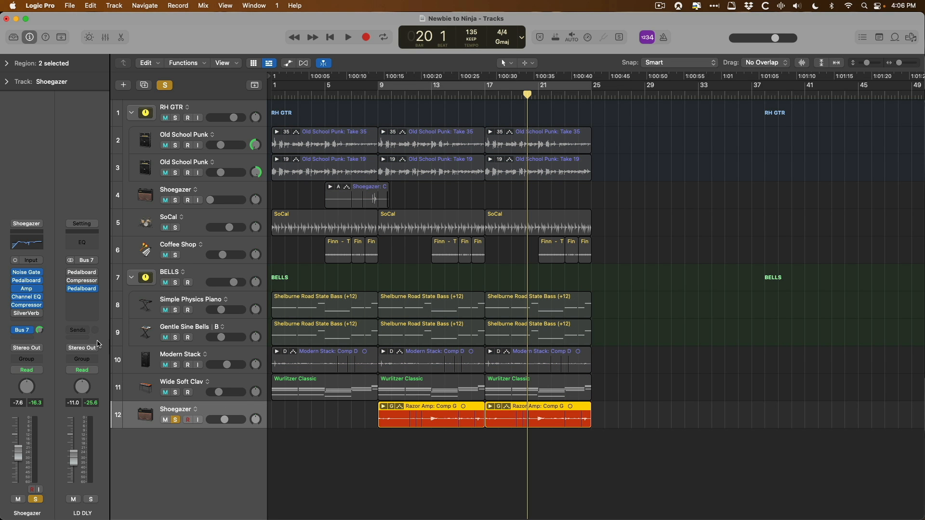
key(shift+Return)
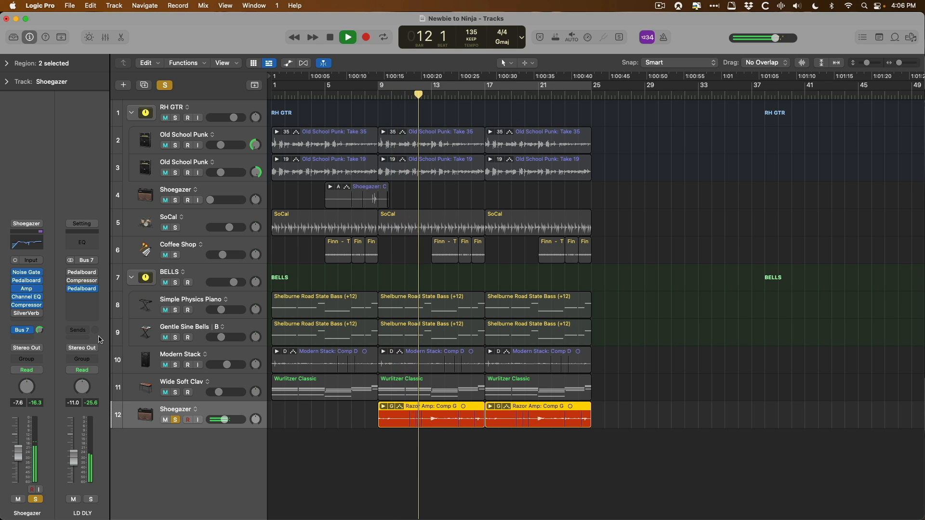
key(space)
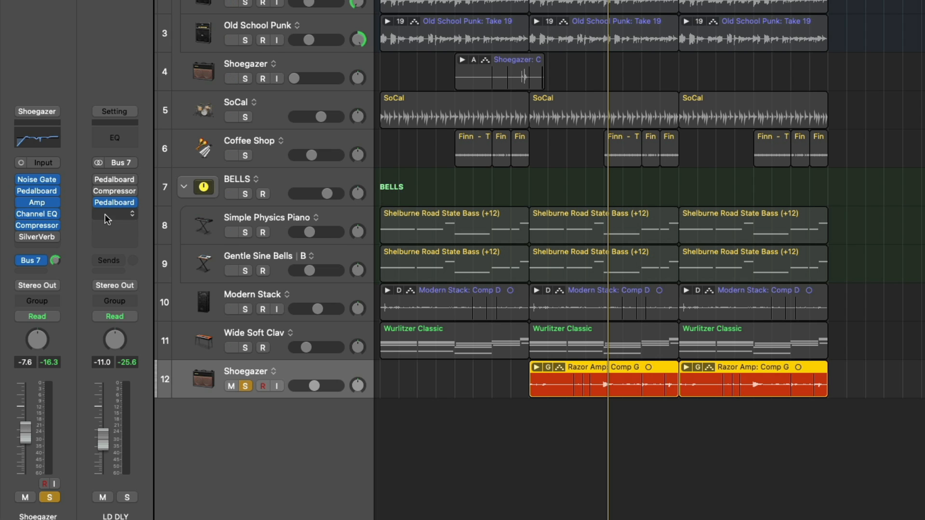
Step: Insert a dual mono Compressor after the Pedalboard on the LD DLY channel and set its channel configuration to Mid/Side
click(105, 214)
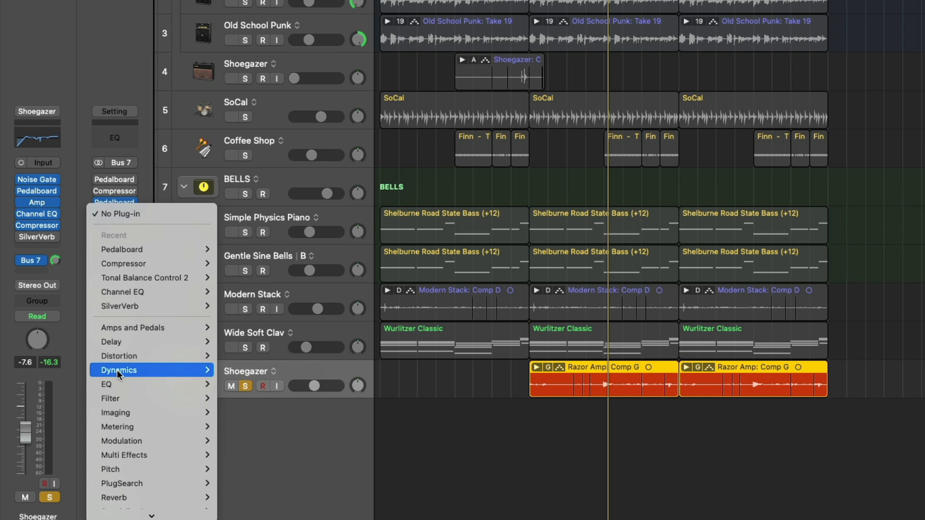
mouse_move(116, 369)
mouse_move(231, 386)
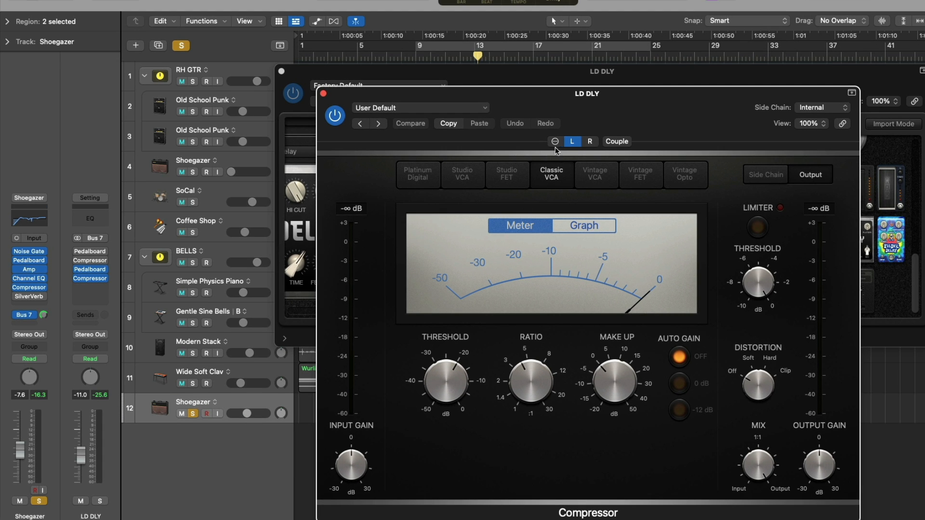
click(555, 142)
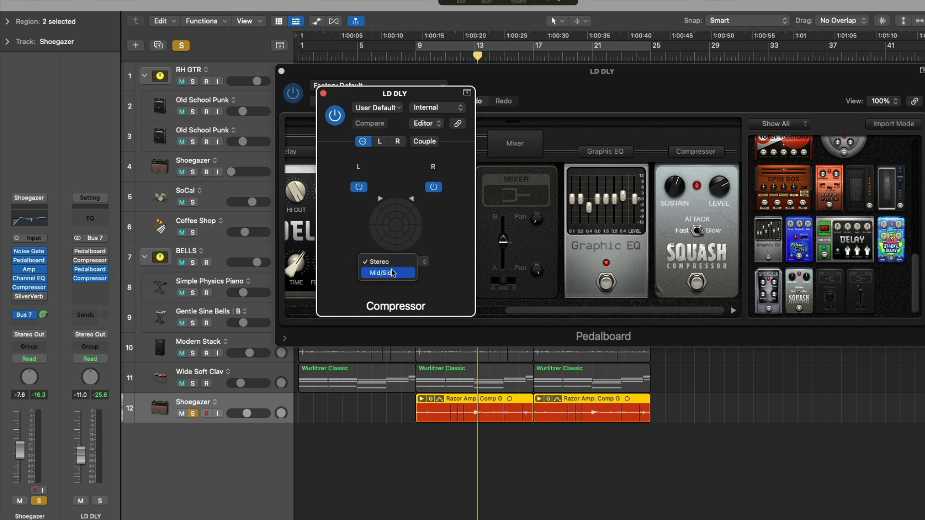
click(394, 270)
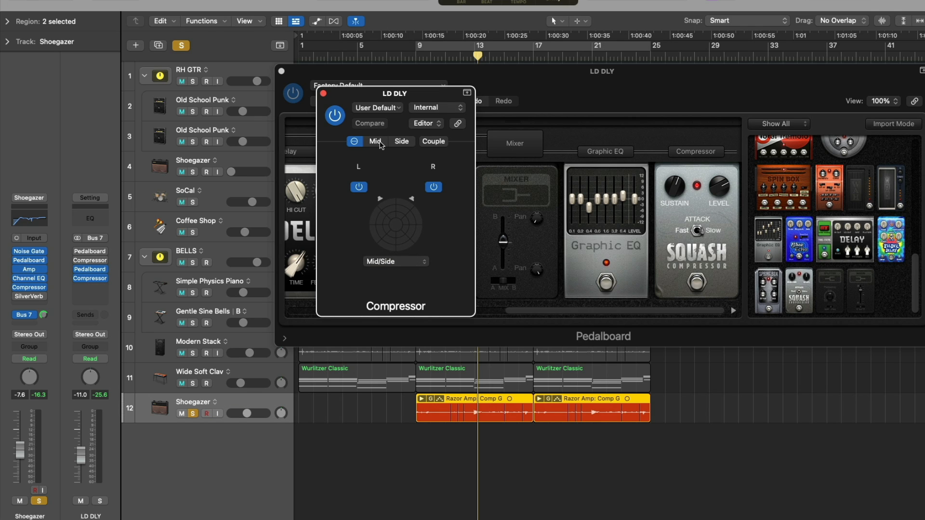
Step: Couple the Compressor's Mid and Side controls to set both ratios to 1.0:1 and thresholds to 0 dB, and uncouple them with Mid selected
click(376, 141)
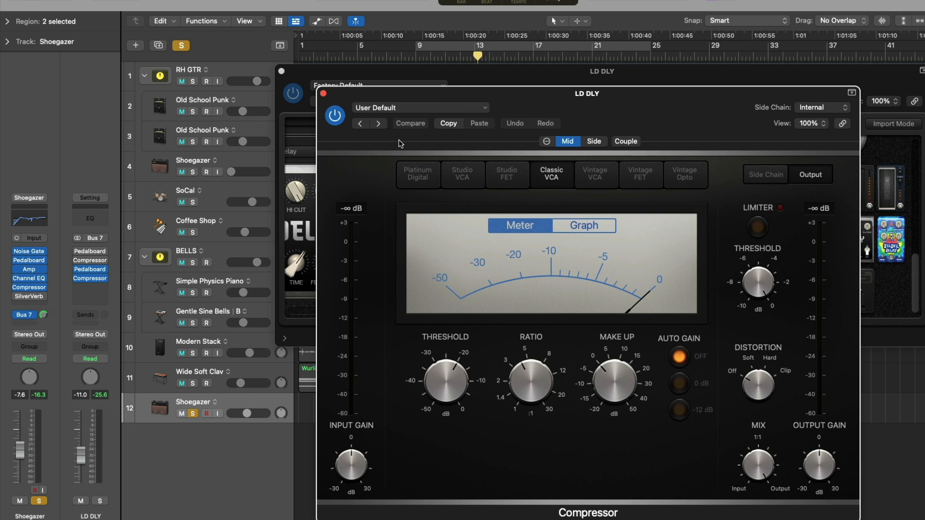
click(624, 142)
drag(520, 376, 517, 394)
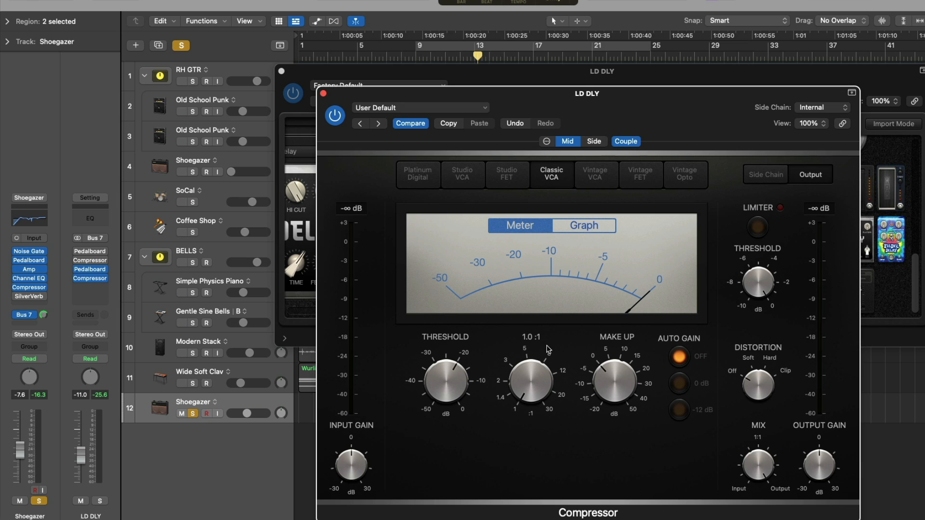
scroll(445, 390, up, 5)
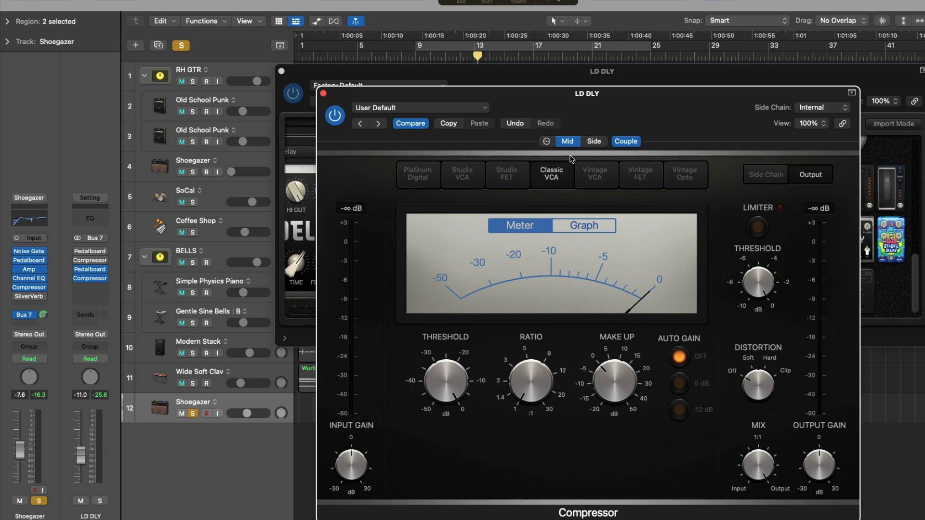
click(590, 142)
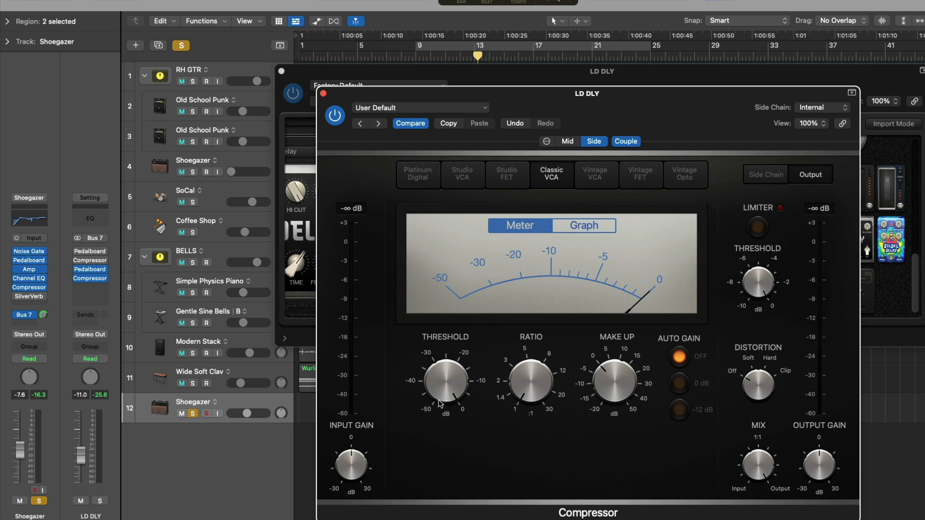
click(567, 142)
click(615, 142)
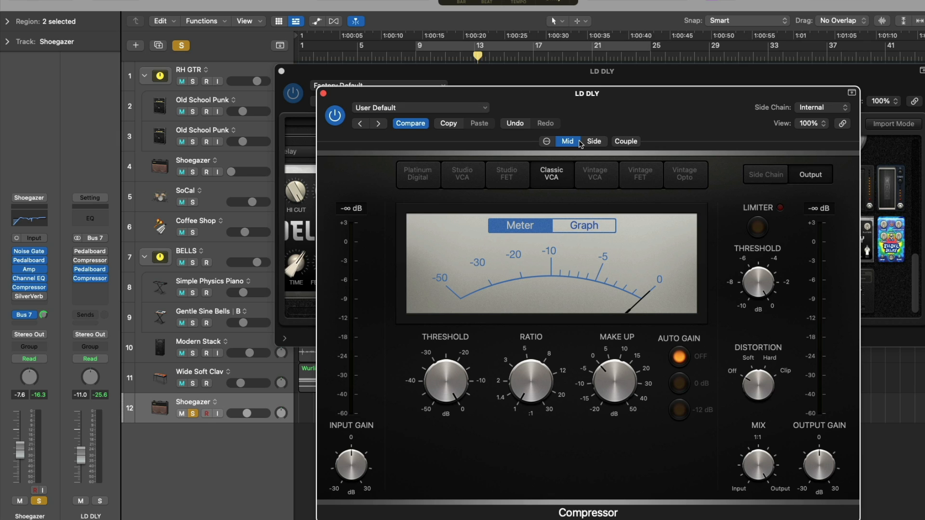
Step: Solo the LD DLY channel and raise the ratio of the Compressor's Mid channel
click(100, 501)
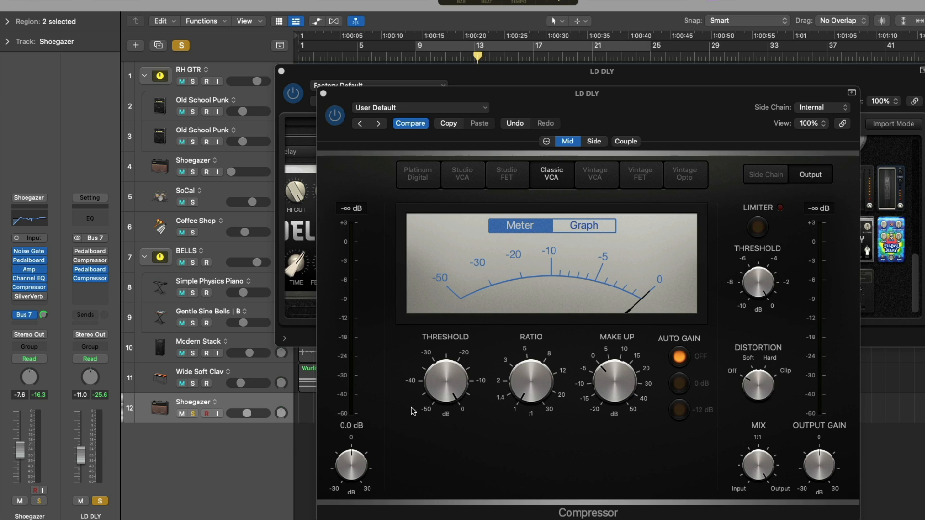
drag(528, 385, 527, 335)
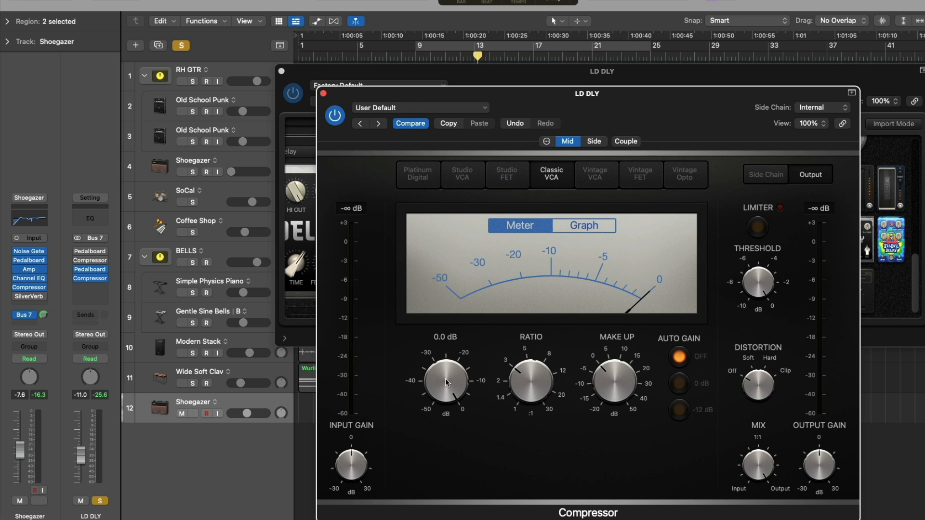
Step: Lower the Mid channel's threshold to -25.0 dB during playback and toggle the Compressor's bypass to compare
key(space)
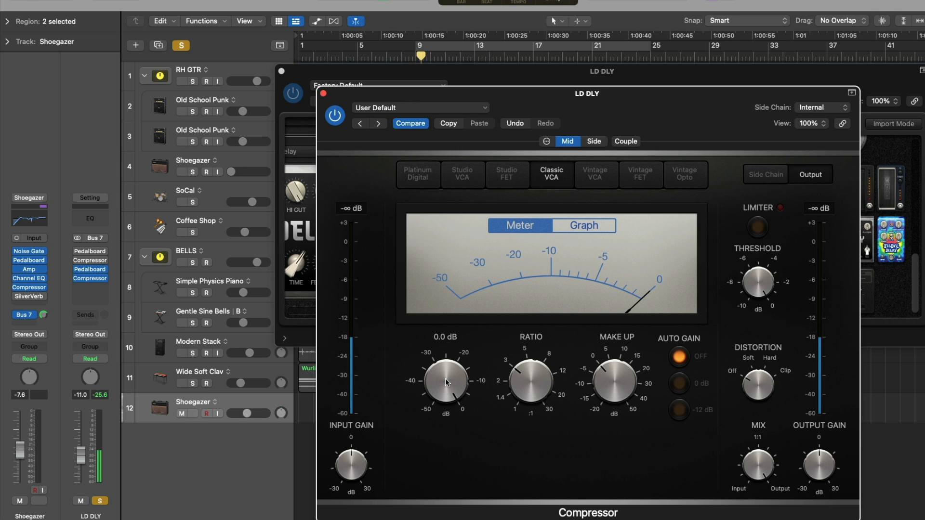
drag(445, 378, 438, 434)
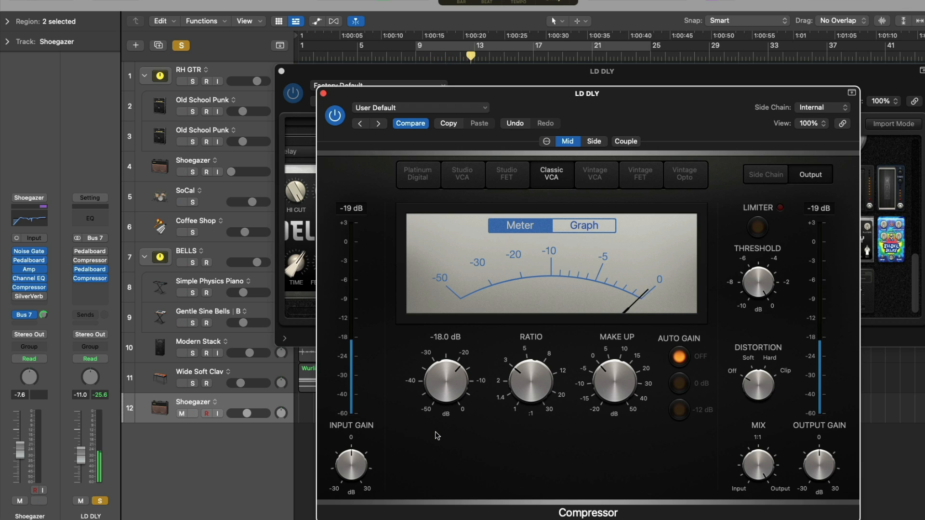
scroll(444, 384, down, 2)
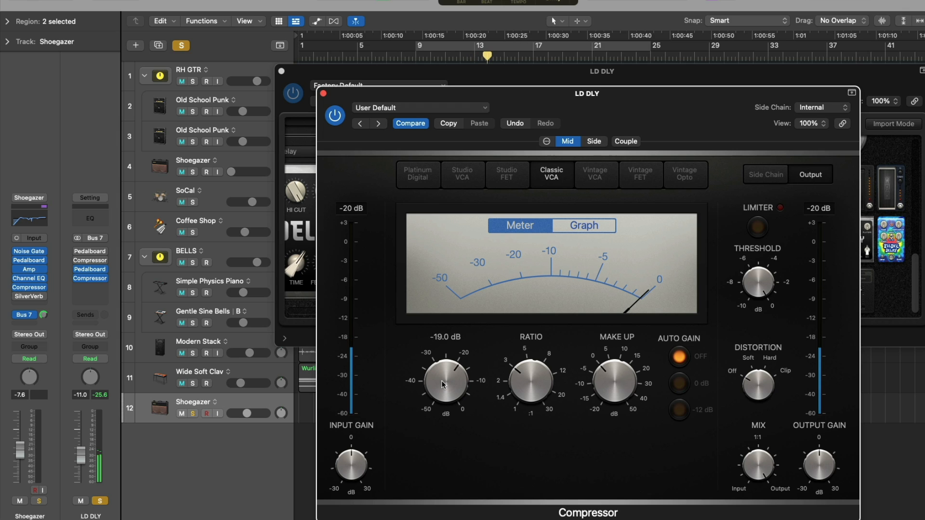
scroll(442, 387, down, 1)
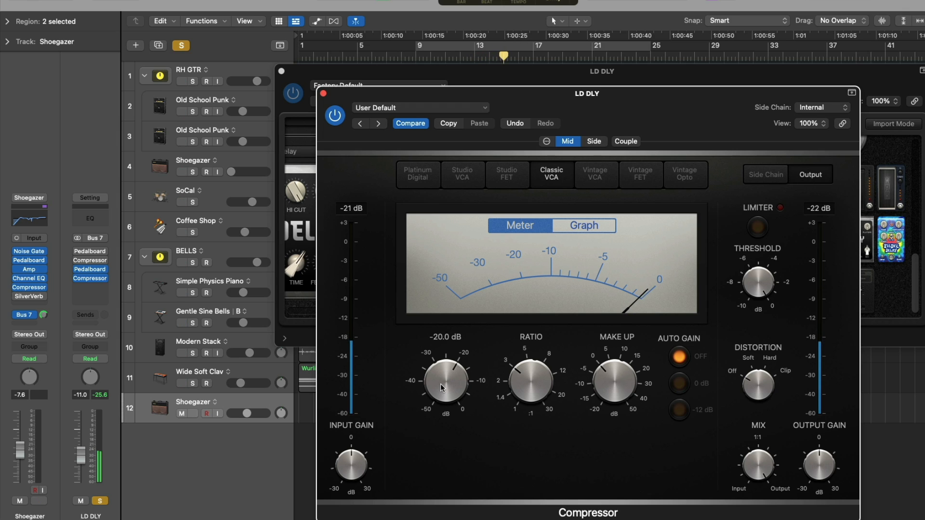
scroll(440, 389, down, 5)
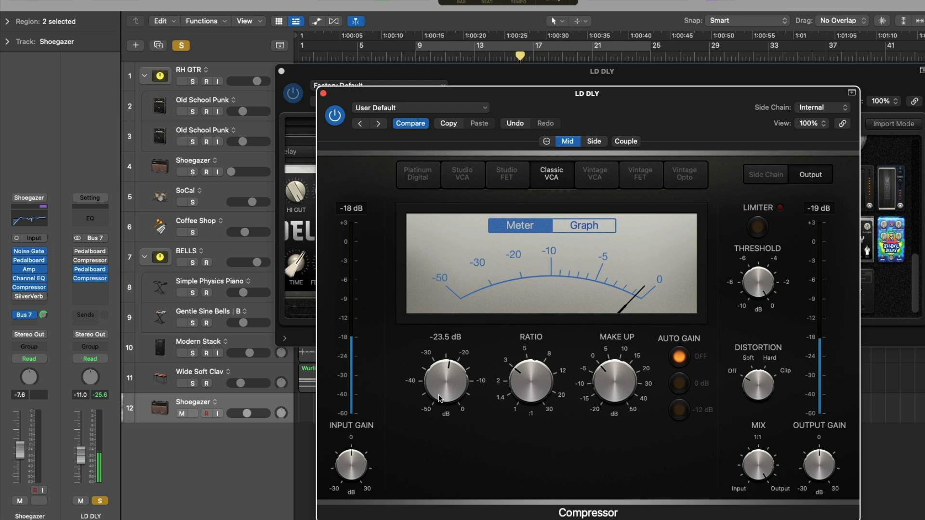
scroll(439, 399, down, 1)
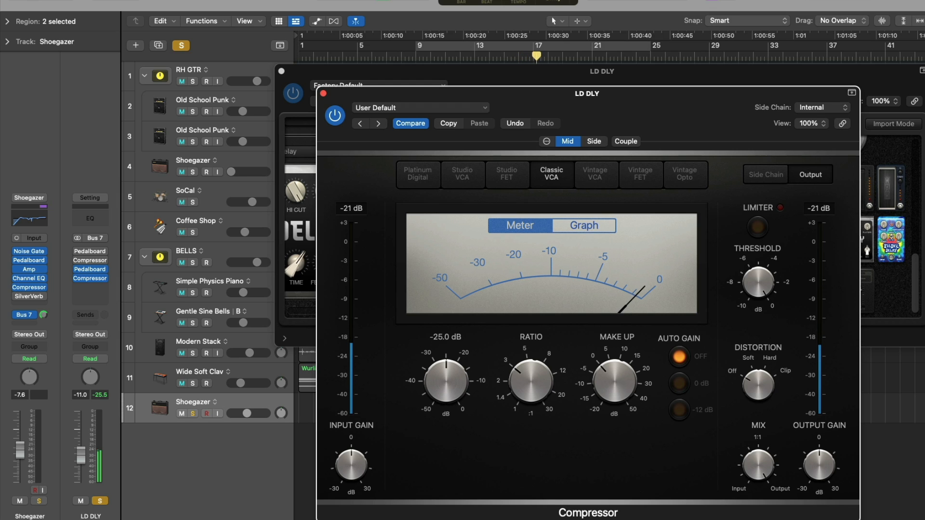
click(335, 117)
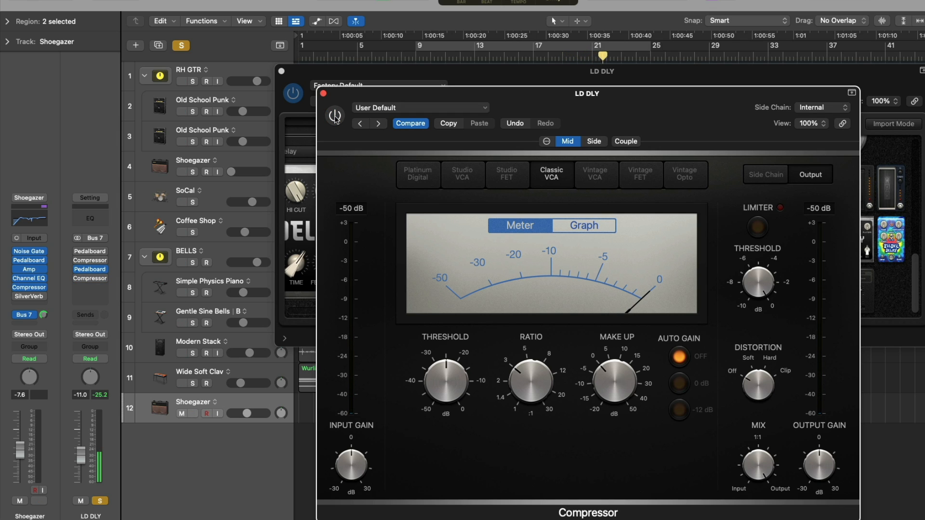
click(335, 117)
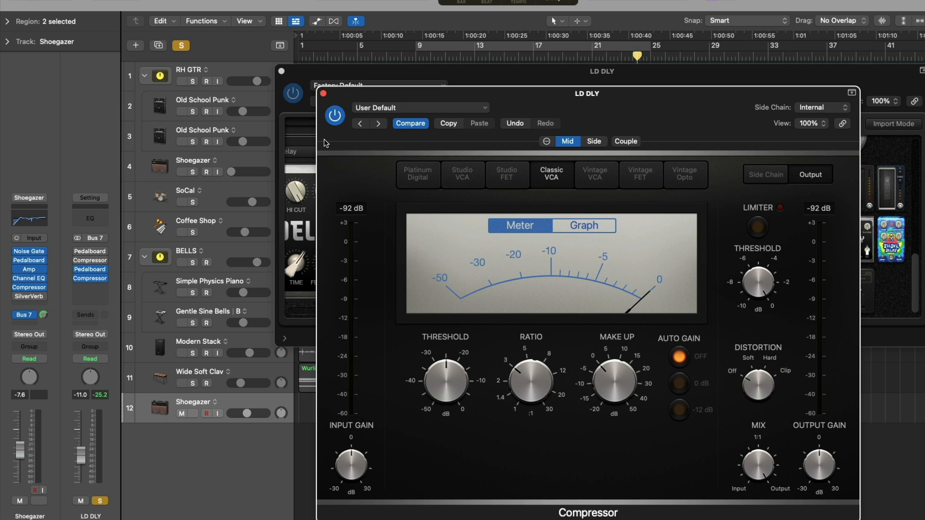
Step: Set the Side channel's output gain to +1.0 dB and play the delay, checking the graph and meter and comparing with Mid
click(589, 142)
mouse_move(810, 460)
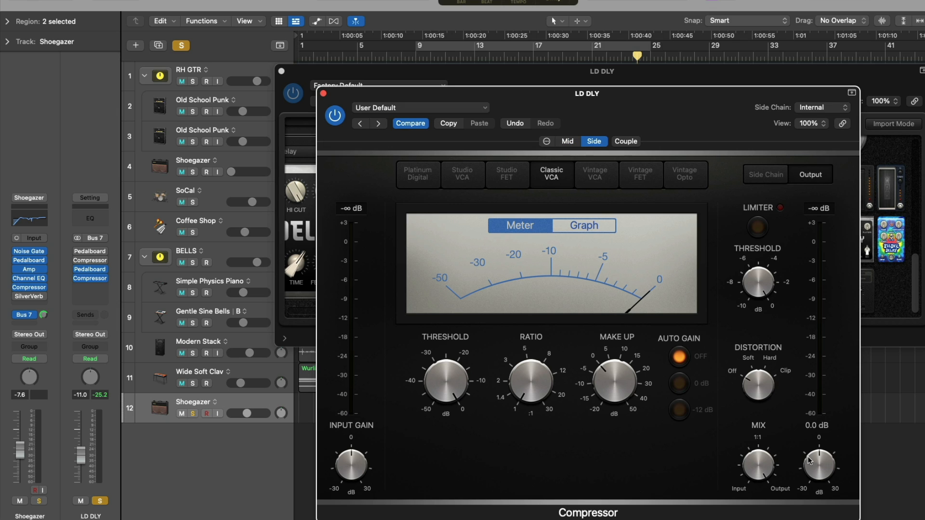
drag(810, 464, 810, 463)
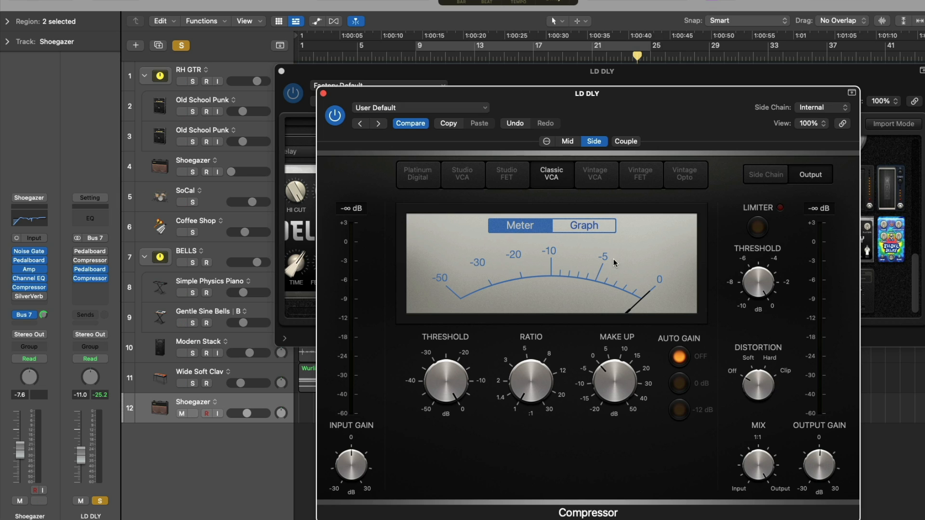
key(space)
click(568, 229)
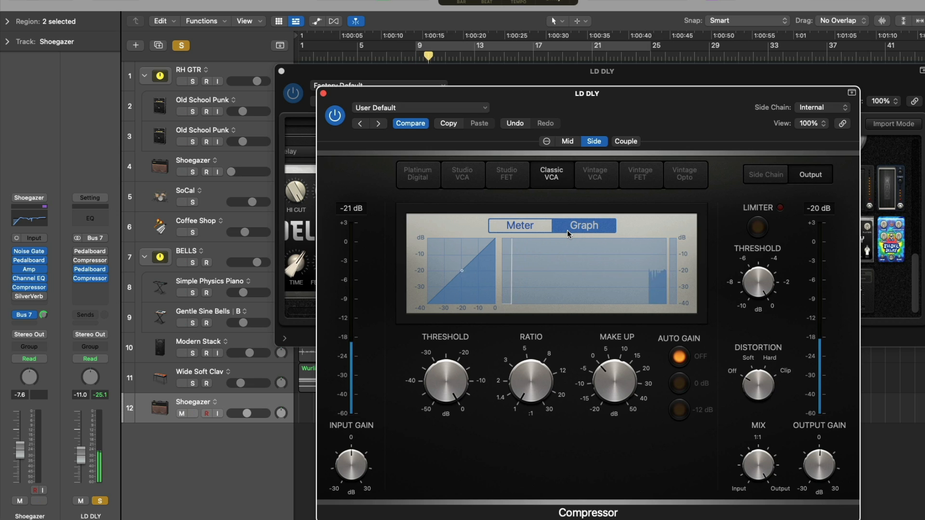
click(531, 226)
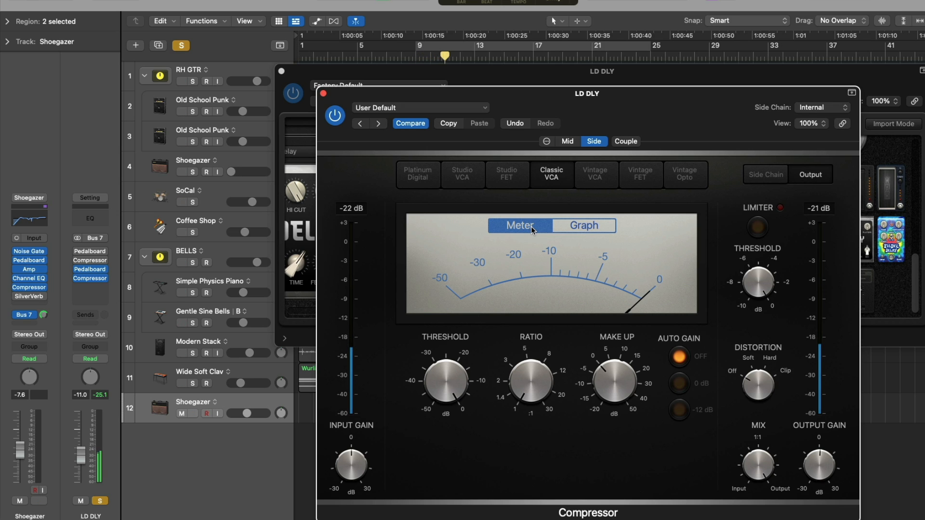
click(566, 141)
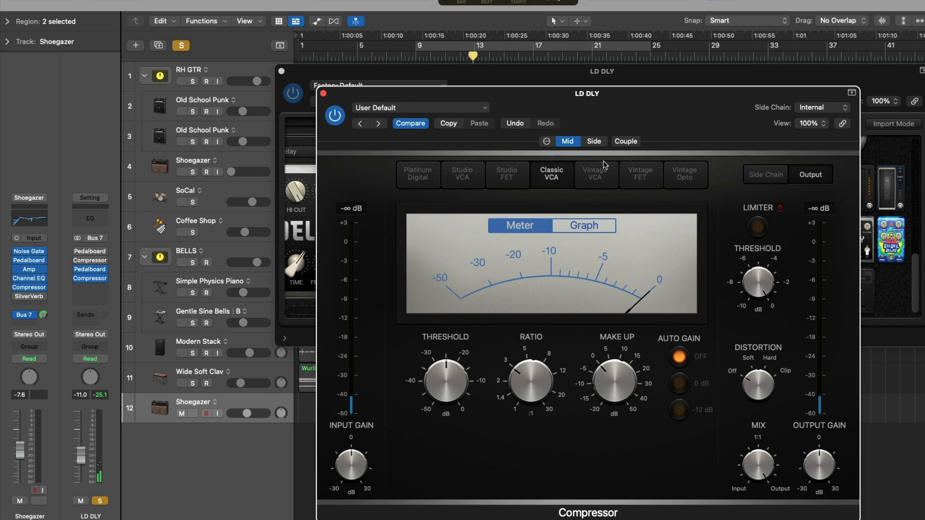
click(592, 141)
drag(839, 488, 825, 479)
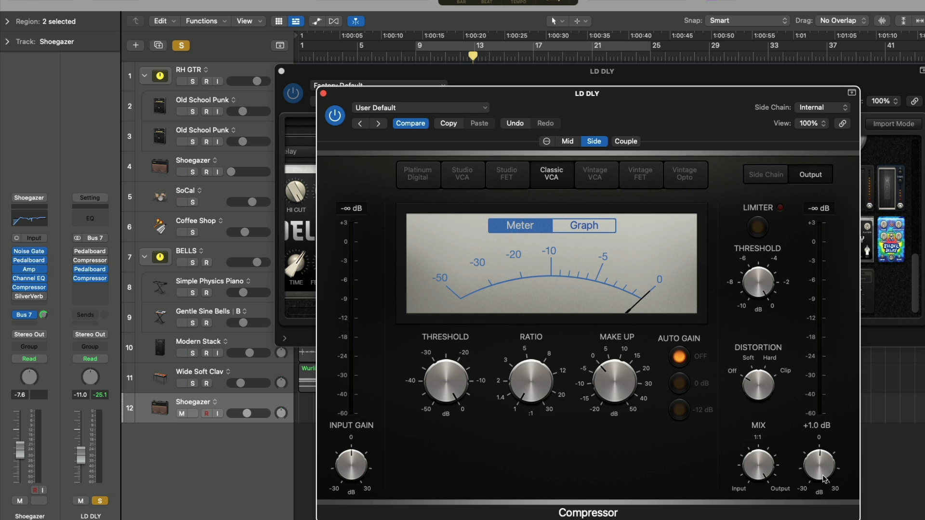
Step: Hide the plug-in windows, clear the solos and play the full mix from bar 9
key(v)
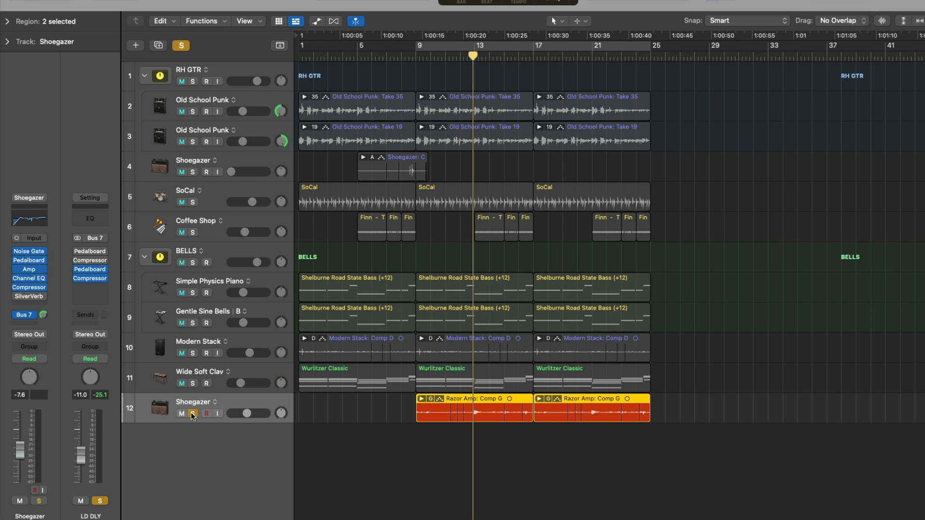
click(193, 414)
click(414, 57)
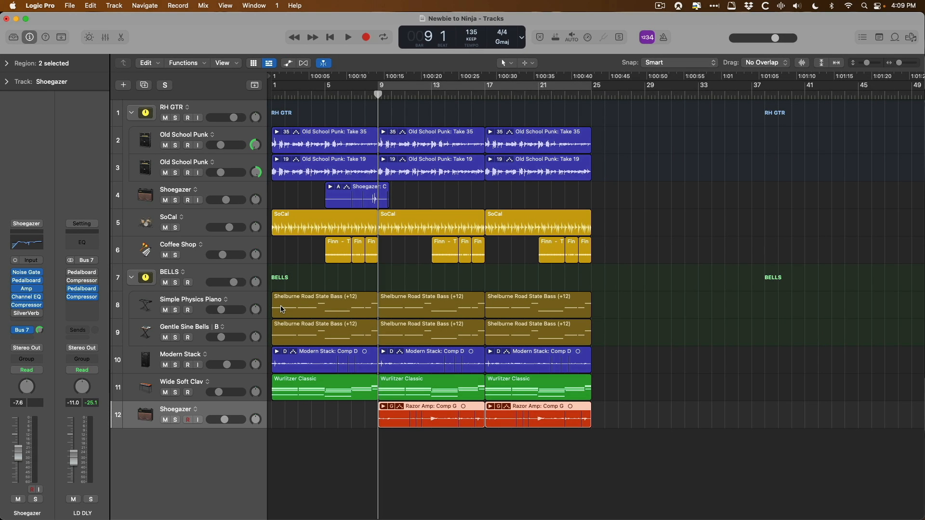
key(space)
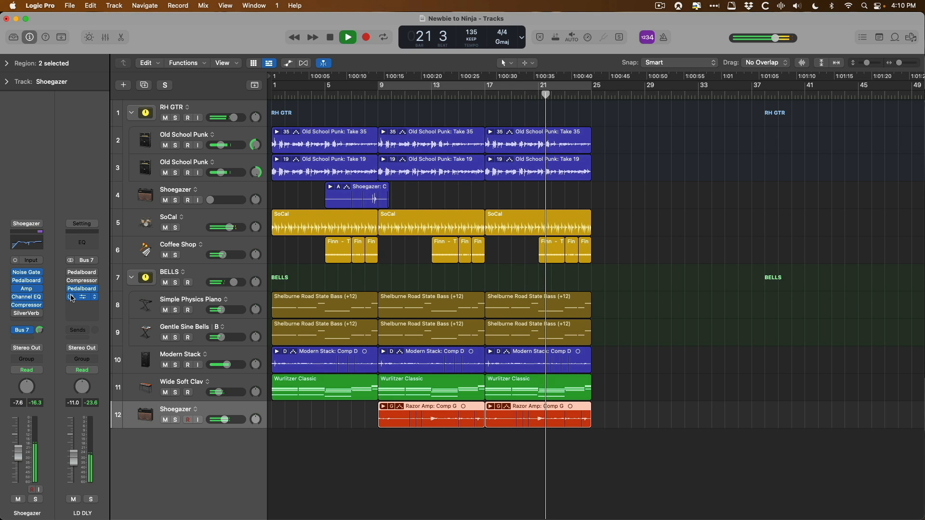
key(space)
Step: Solo the Shoegazer track and play its selected regions, toggling the bypass of the LD DLY channel's Compressor to compare
click(176, 420)
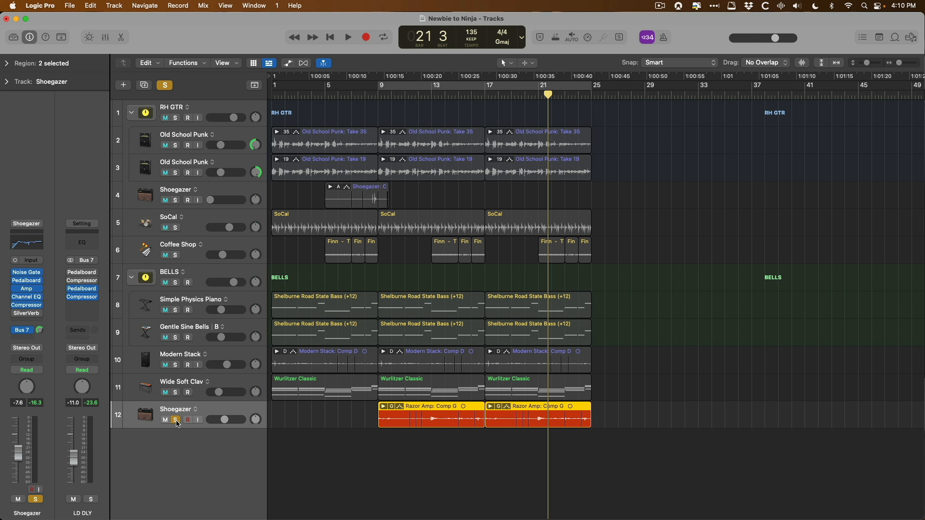
key(shift+space)
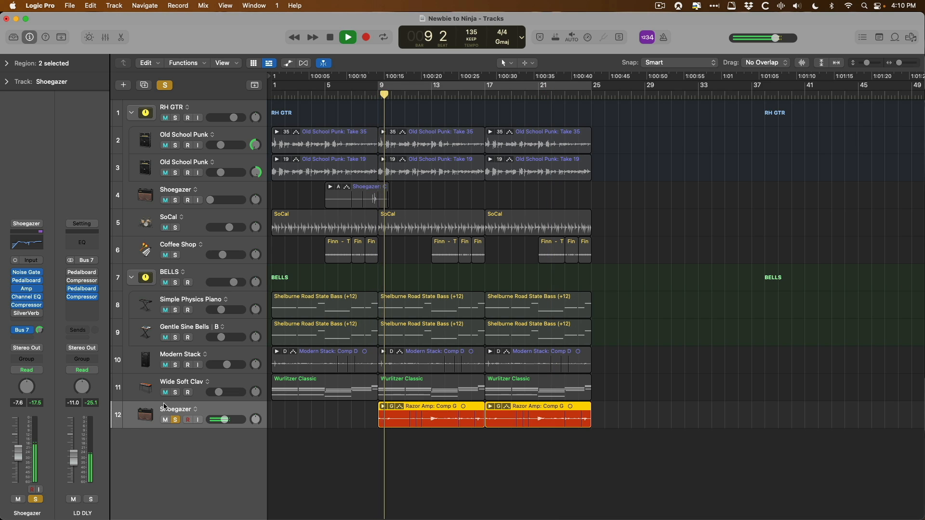
click(70, 298)
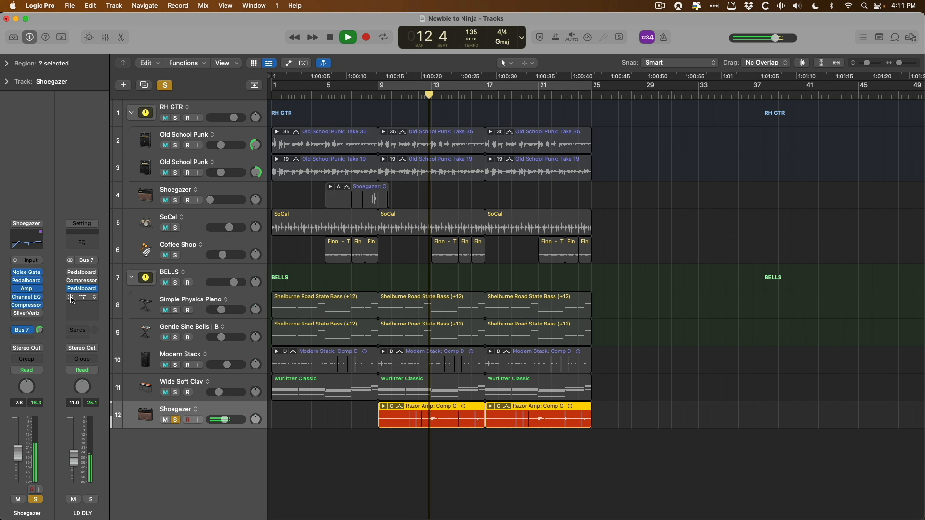
click(72, 299)
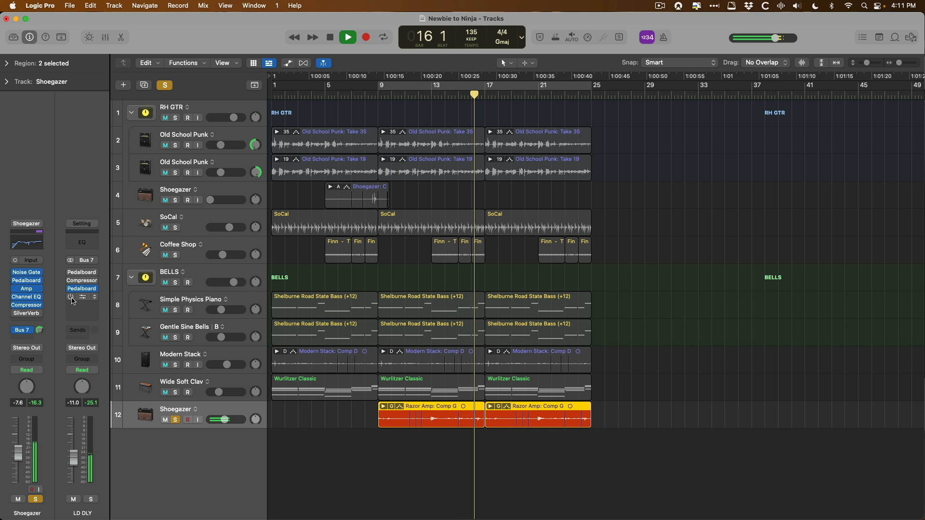
key(space)
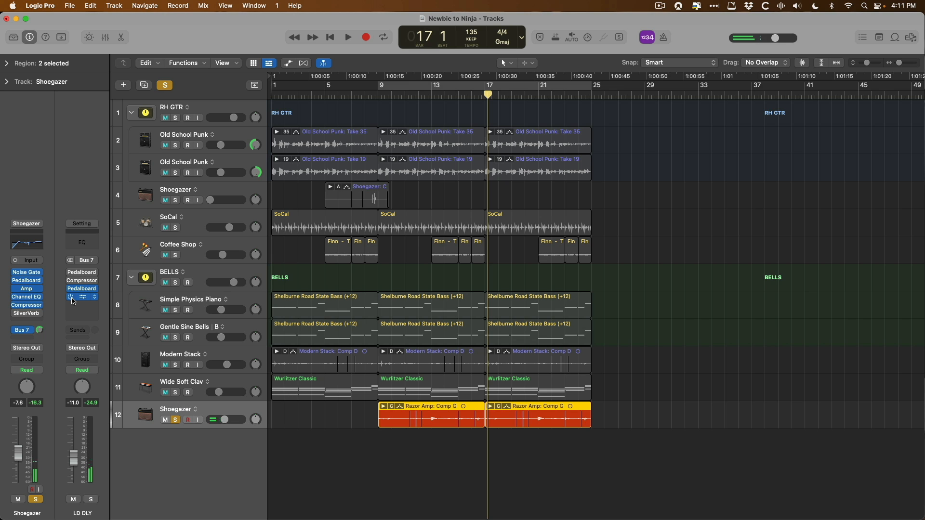
Step: Open the LD DLY channel's Compressor and Pedalboard windows and browse the pedal collection up to the Wham pitch shifter
click(81, 297)
click(81, 291)
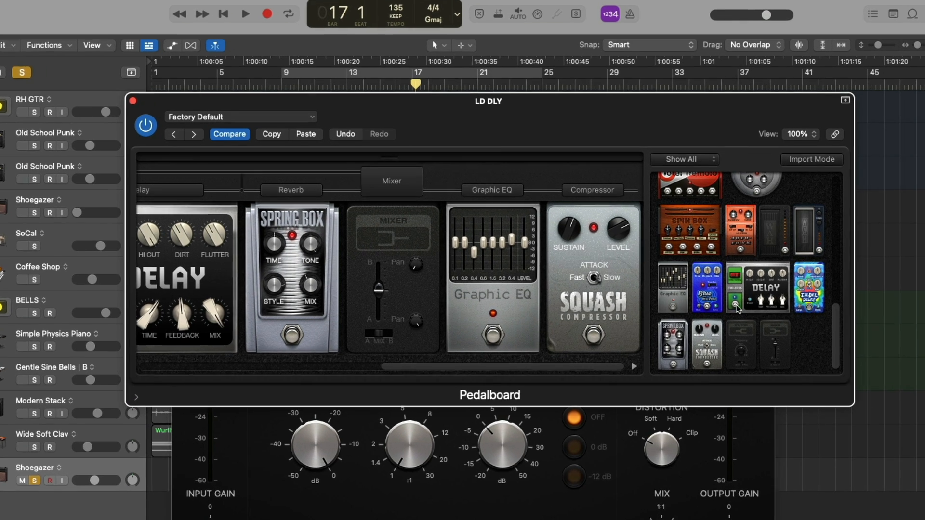
scroll(754, 245, up, 3)
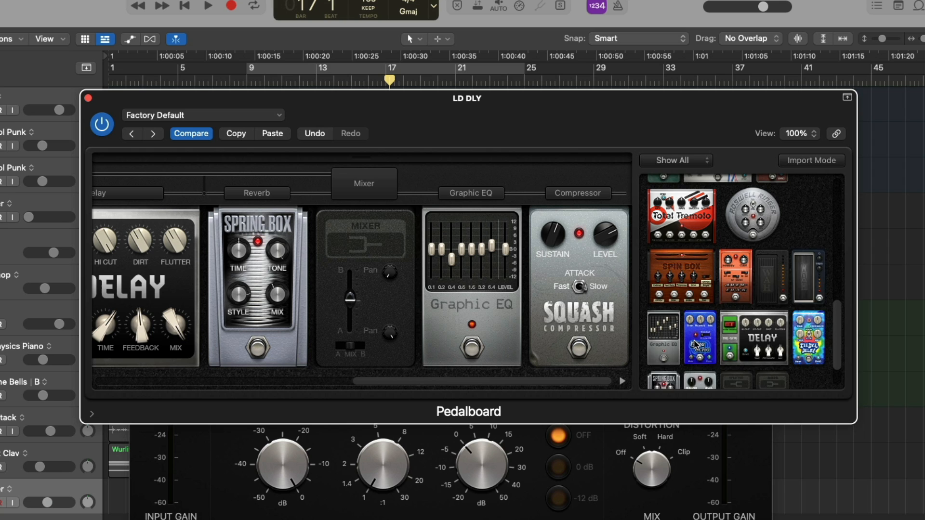
scroll(694, 337, up, 5)
scroll(688, 331, up, 3)
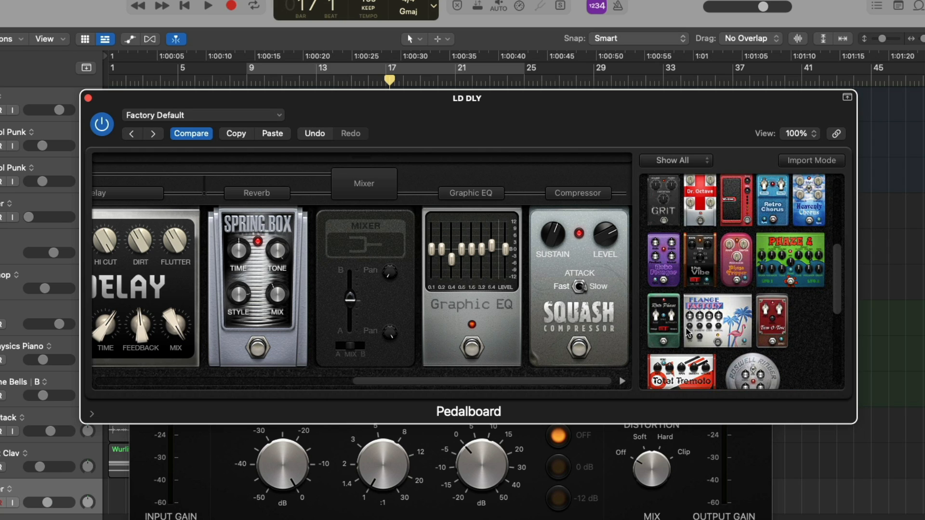
scroll(724, 326, up, 2)
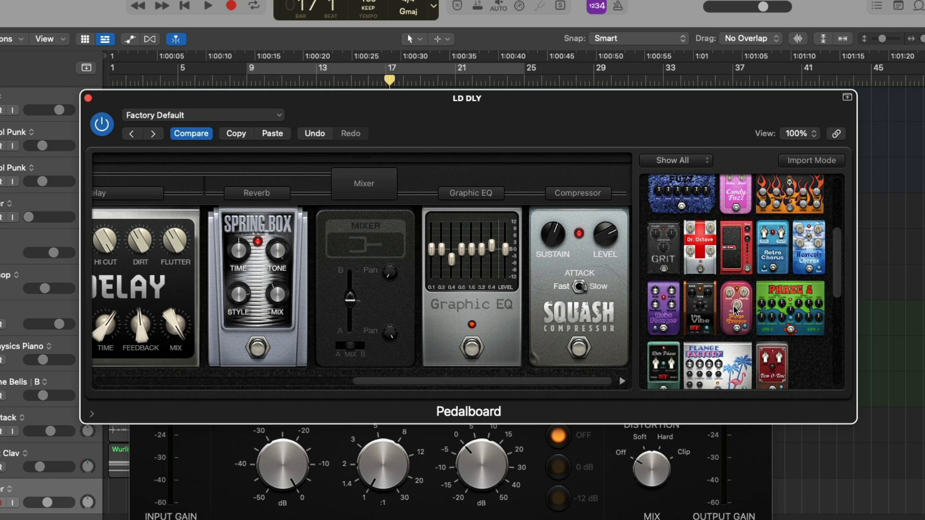
scroll(722, 299, up, 2)
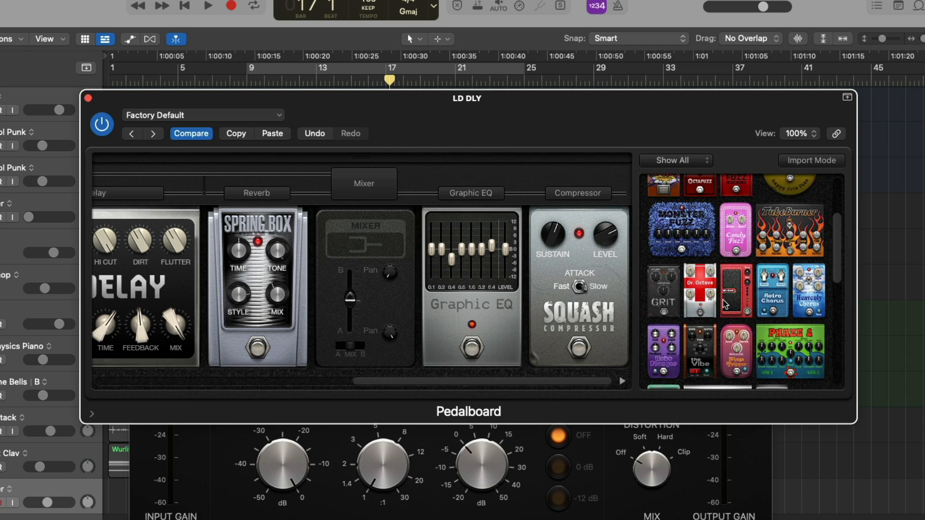
mouse_move(724, 304)
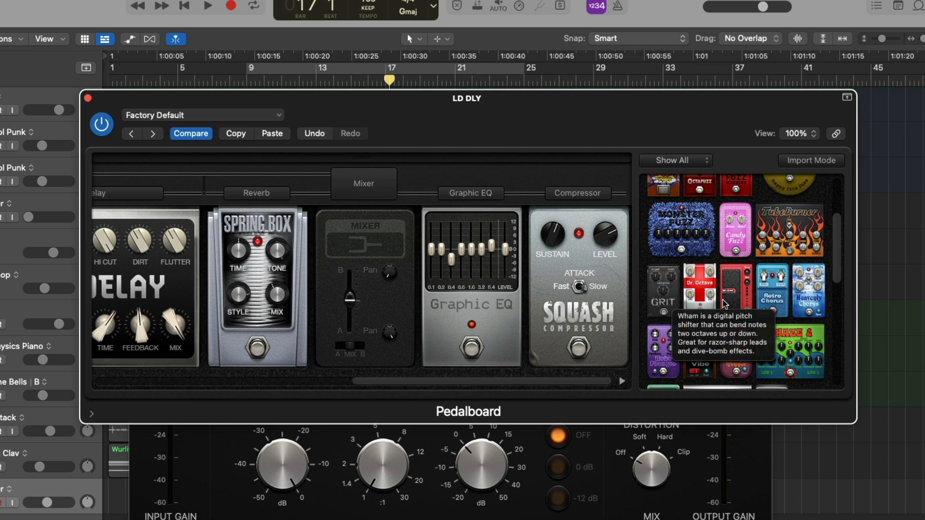